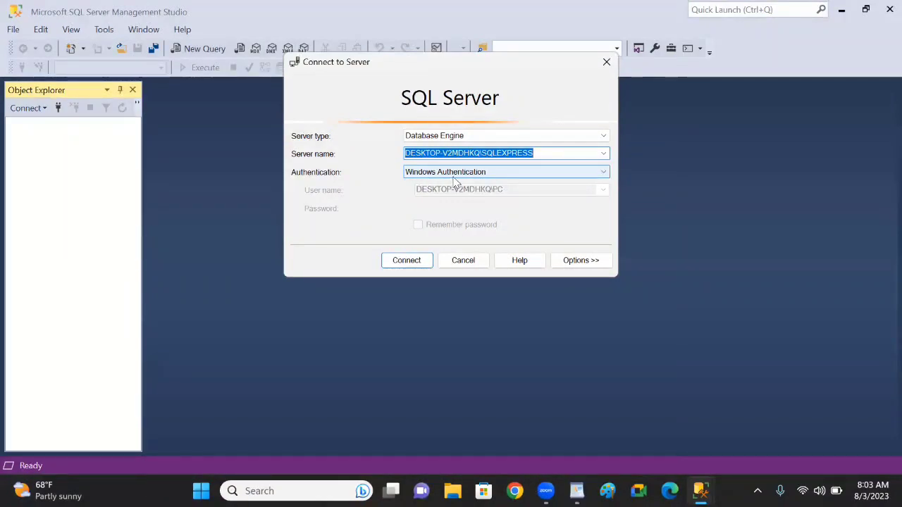
# Connect to the SQLEXPRESS server with Windows Authentication and set its server authentication to SQL Server and Windows Authentication mode
pyautogui.click(406, 261)
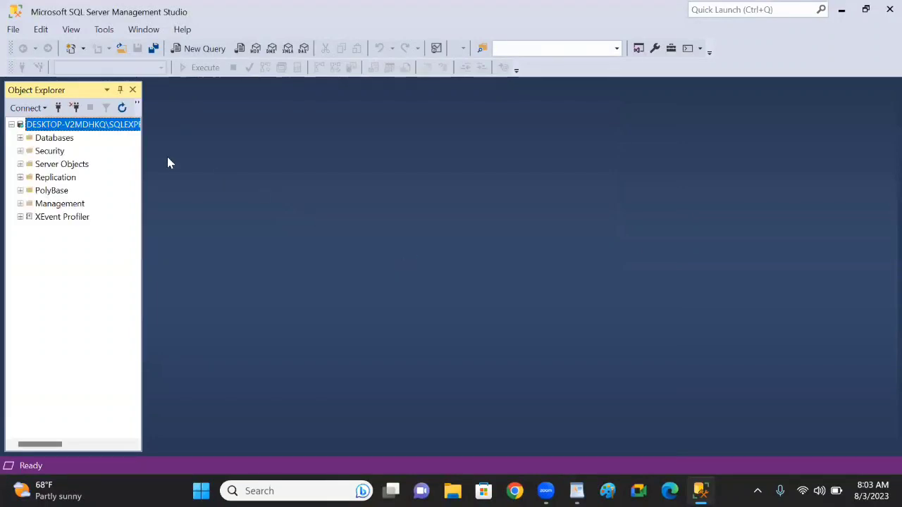
pyautogui.rightClick(59, 126)
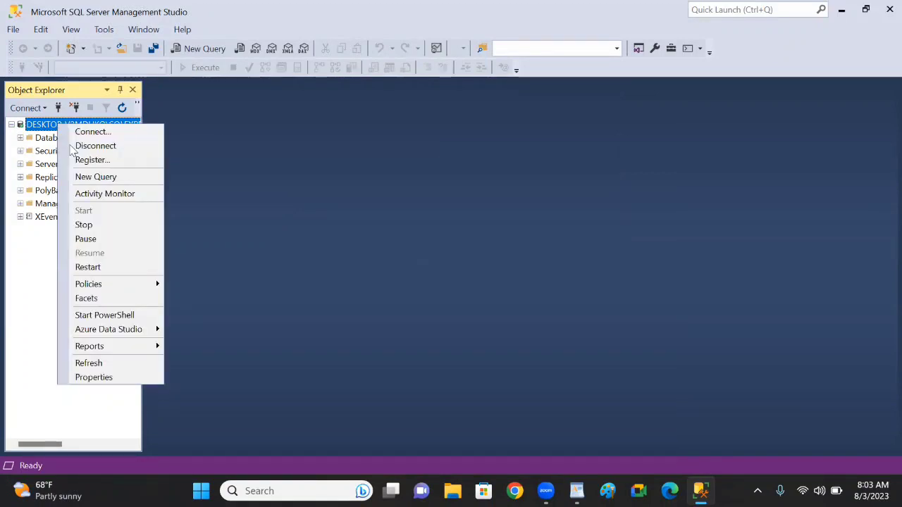
pyautogui.click(118, 382)
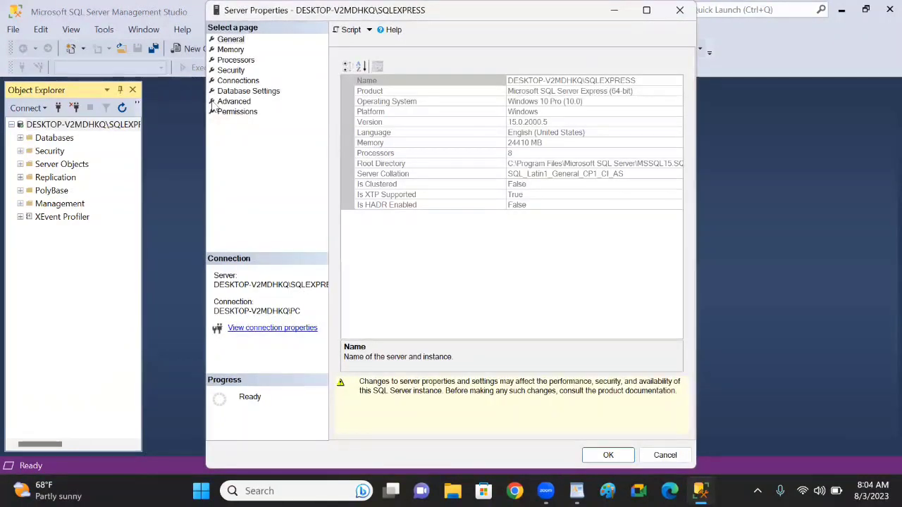
pyautogui.click(233, 70)
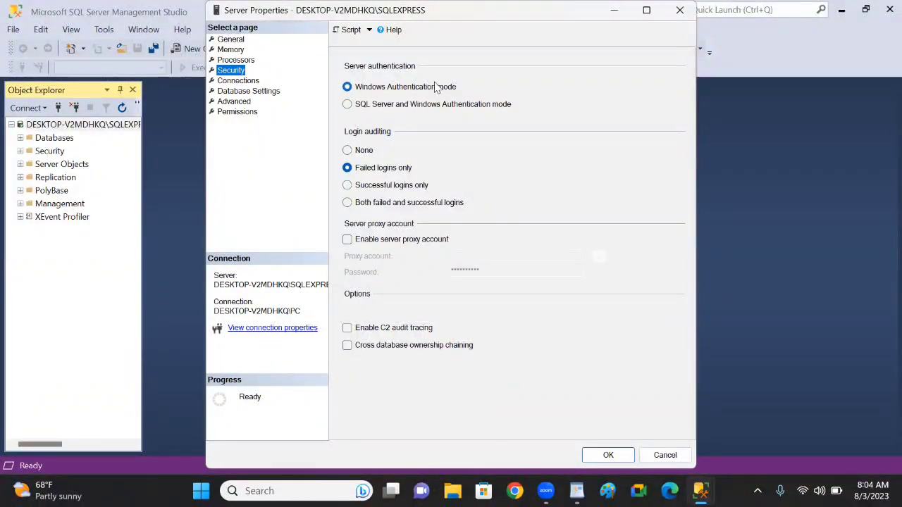
pyautogui.click(347, 105)
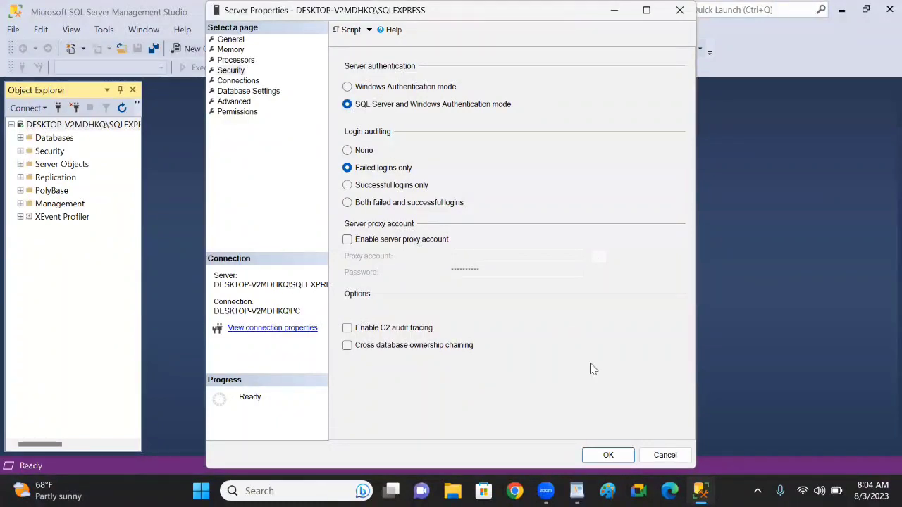
pyautogui.click(609, 456)
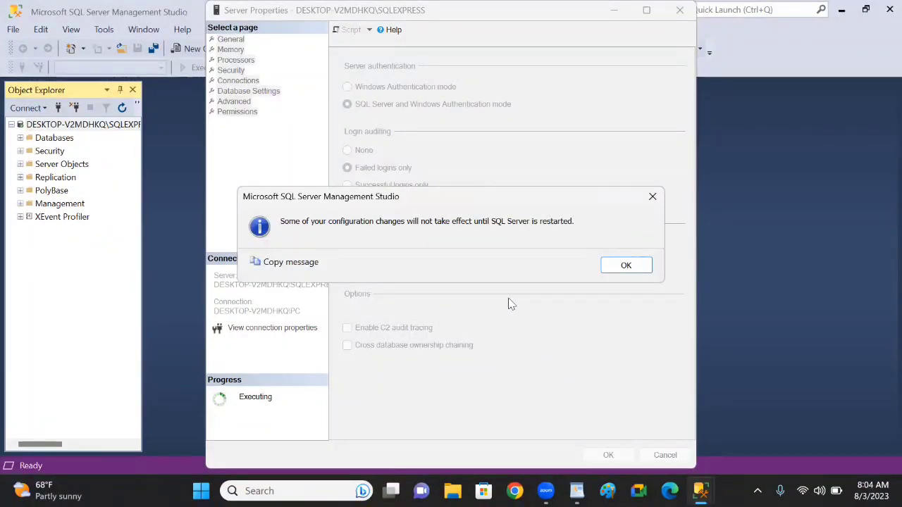
pyautogui.click(640, 269)
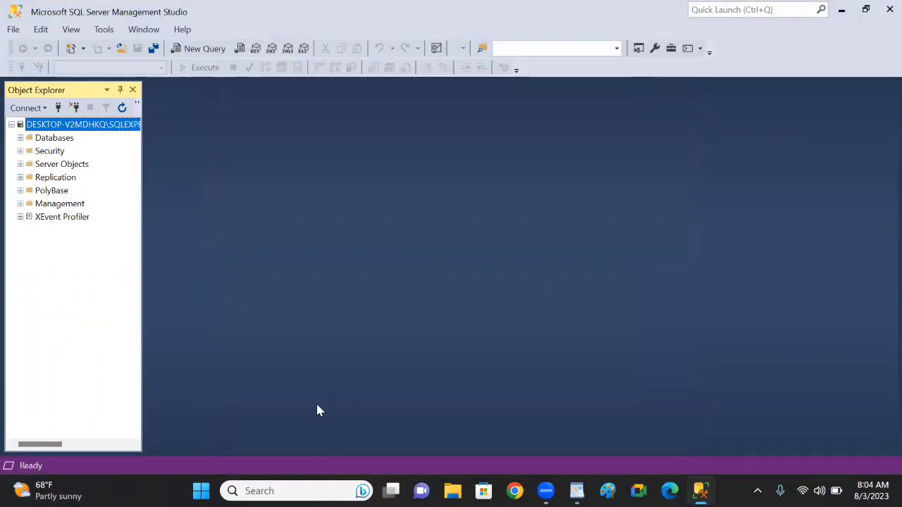
# Close SQL Server Management Studio and open the Windows Services app
pyautogui.click(886, 9)
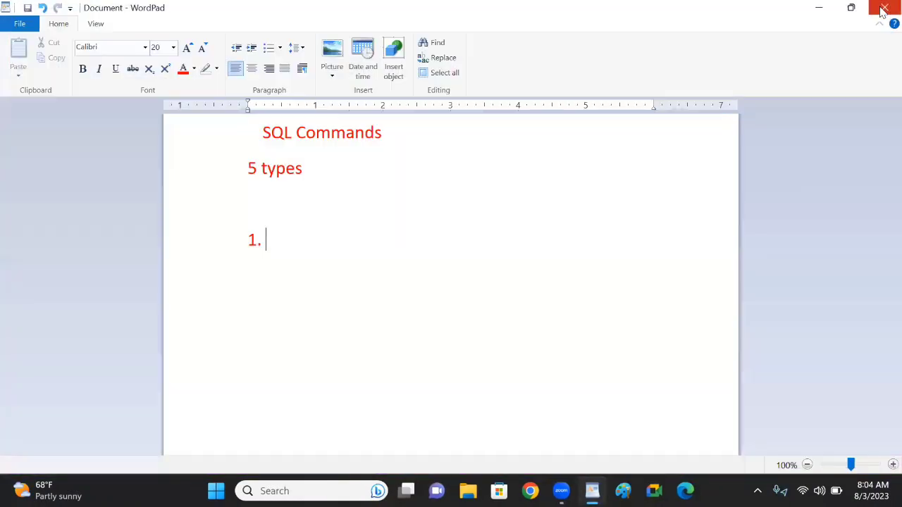
pyautogui.click(305, 491)
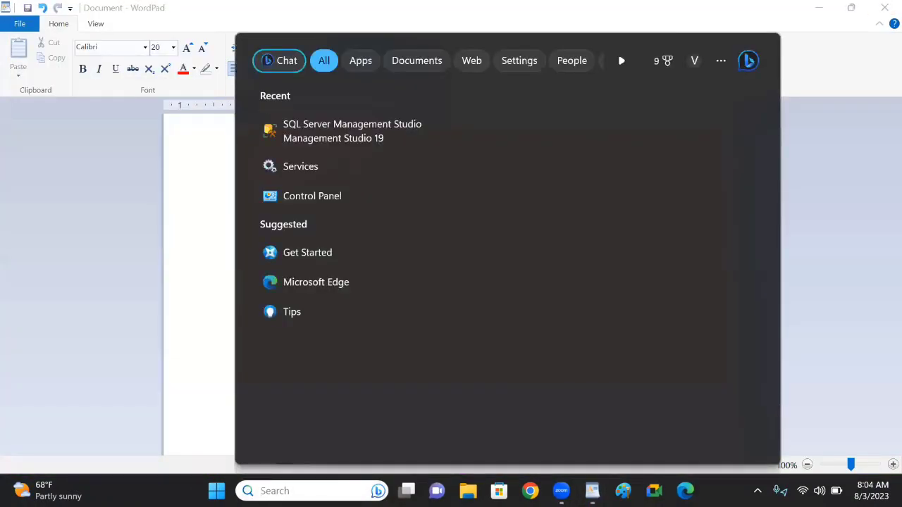
pyautogui.write('service')
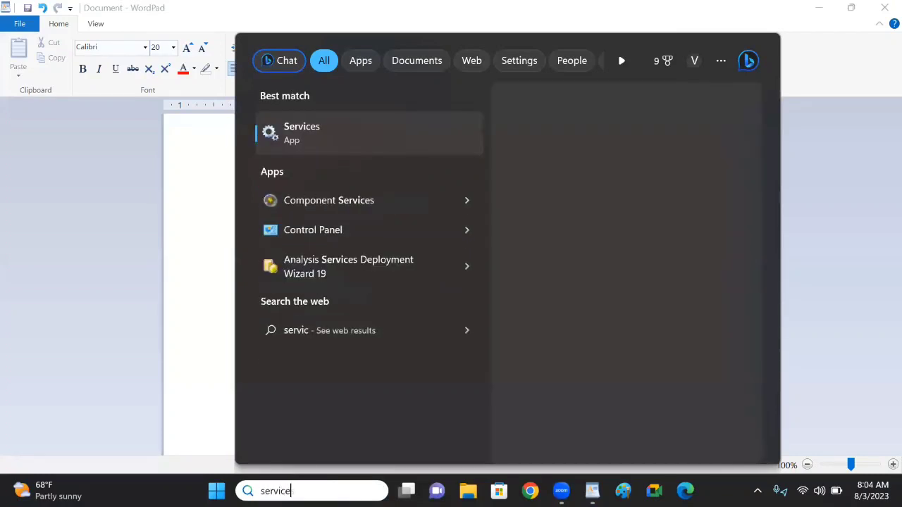
pyautogui.write('s')
pyautogui.press('Escape')
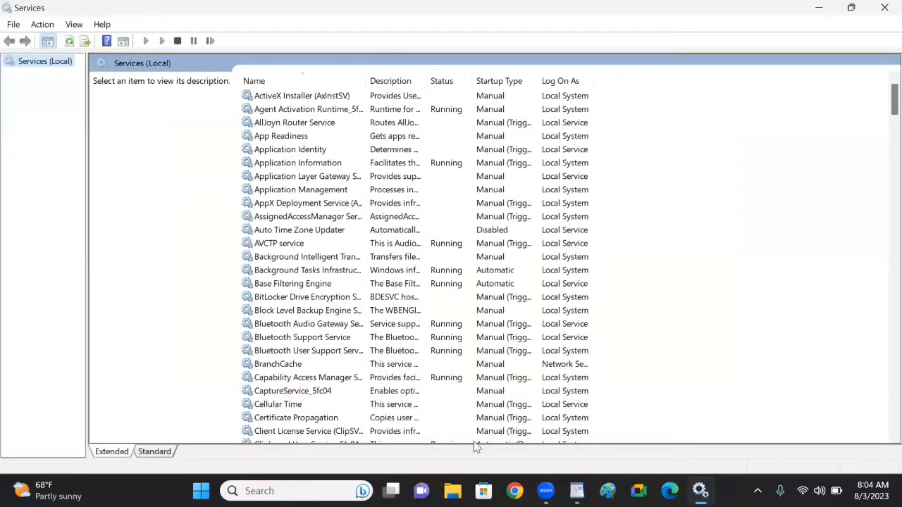
# Restart the SQL Server (SQLEXPRESS) service and close Services
pyautogui.click(325, 284)
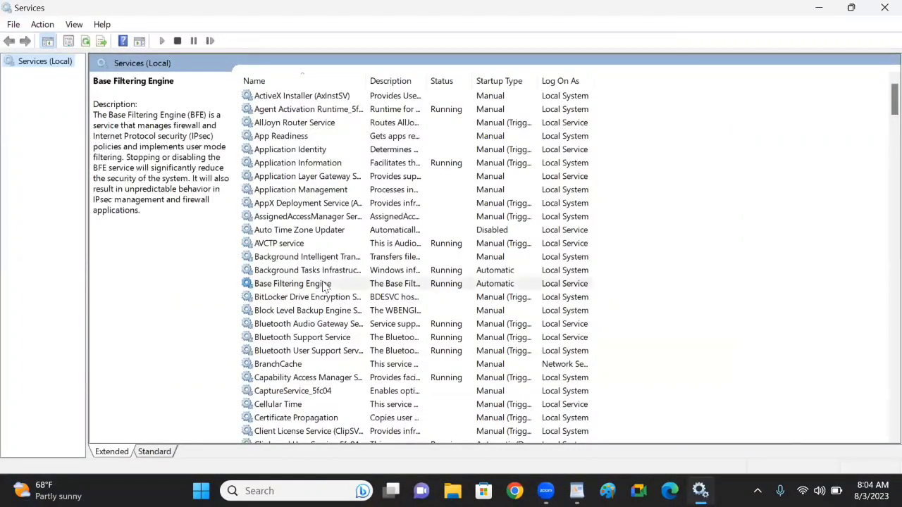
pyautogui.scroll(-15, 880, 179)
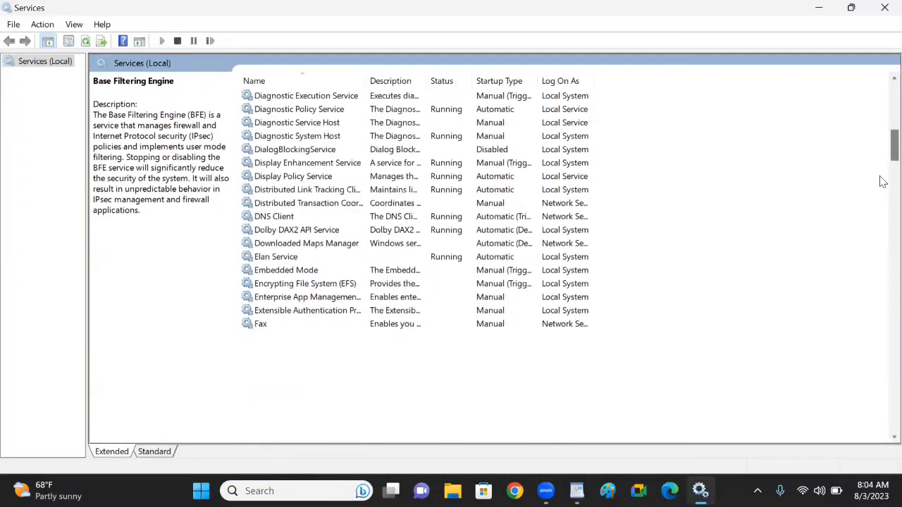
pyautogui.press('s')
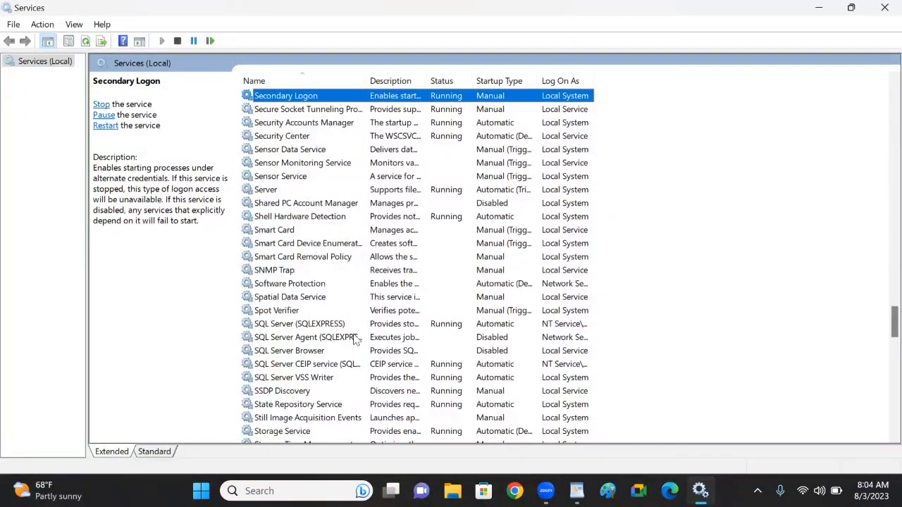
pyautogui.click(288, 328)
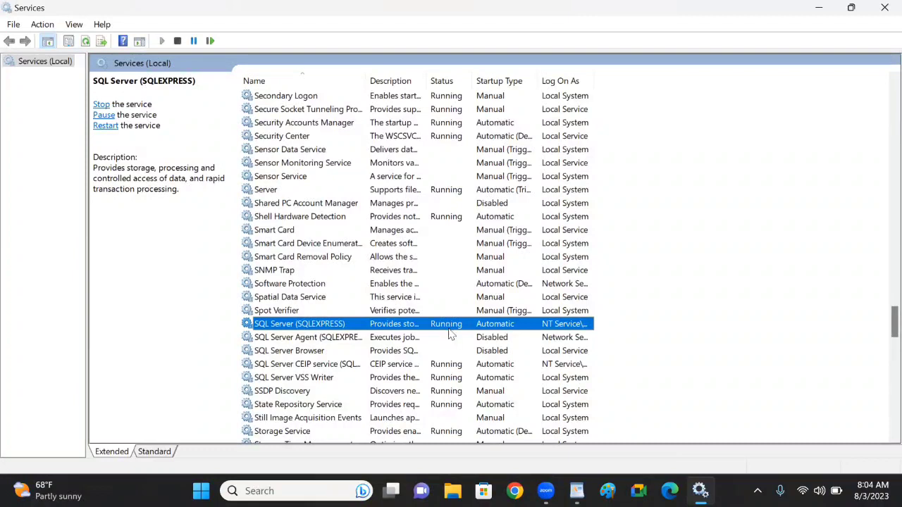
pyautogui.rightClick(329, 329)
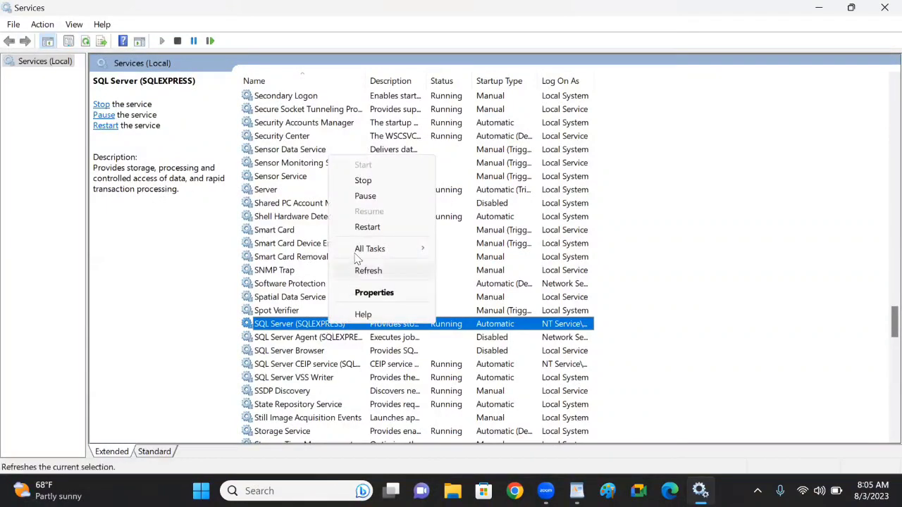
pyautogui.click(366, 227)
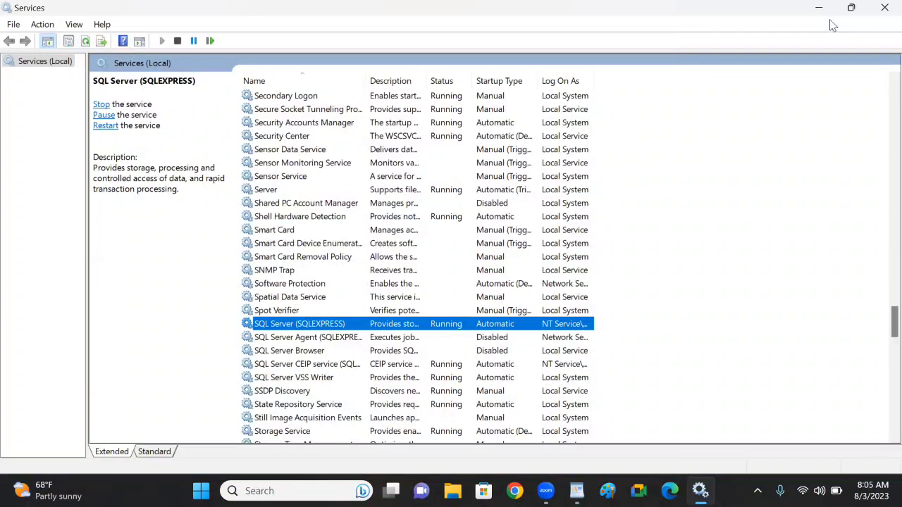
pyautogui.click(884, 10)
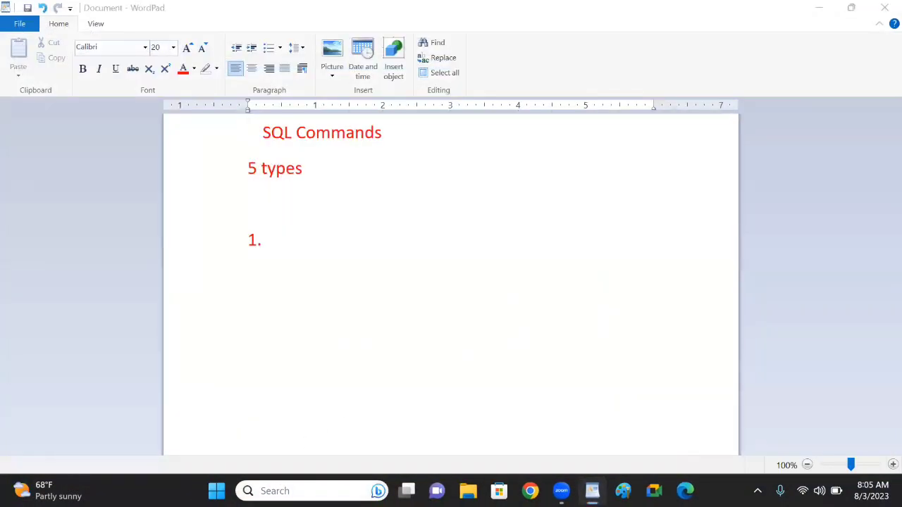
# Reopen SQL Server Management Studio 19
pyautogui.click(296, 491)
pyautogui.write('sq')
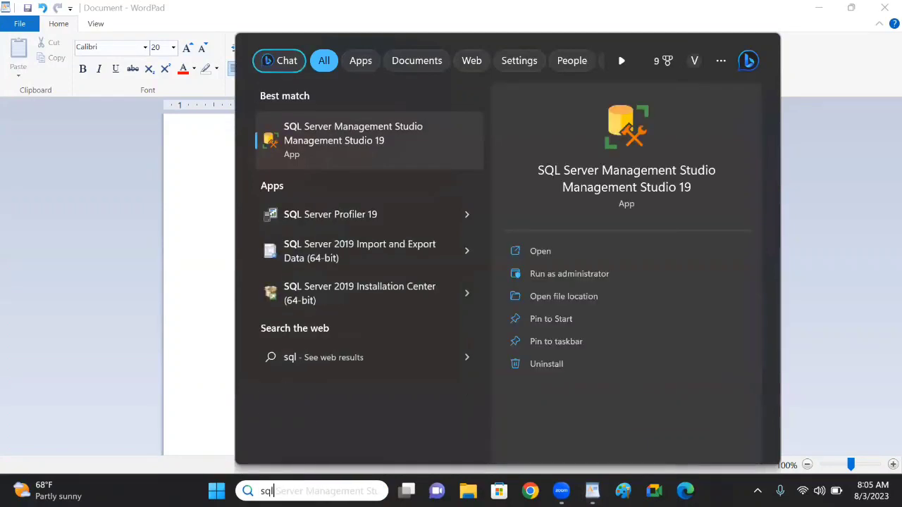
pyautogui.write('l')
pyautogui.press('Escape')
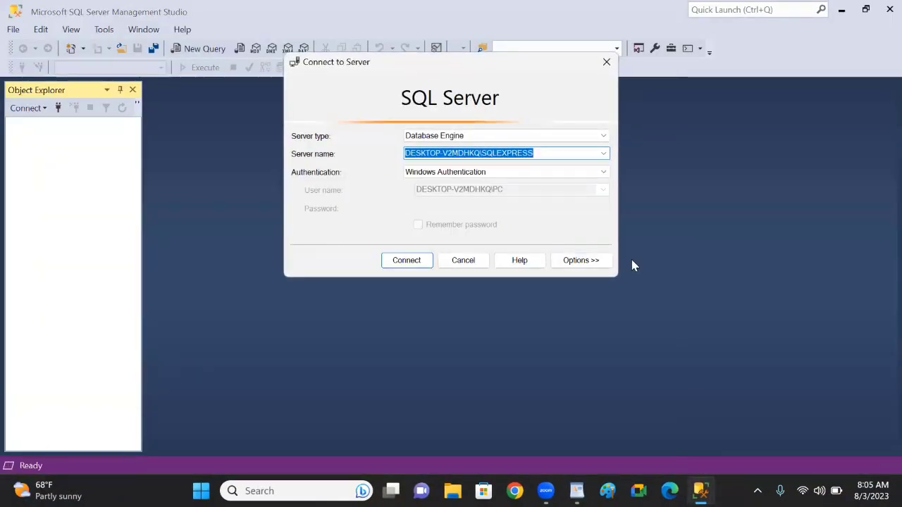
pyautogui.click(577, 175)
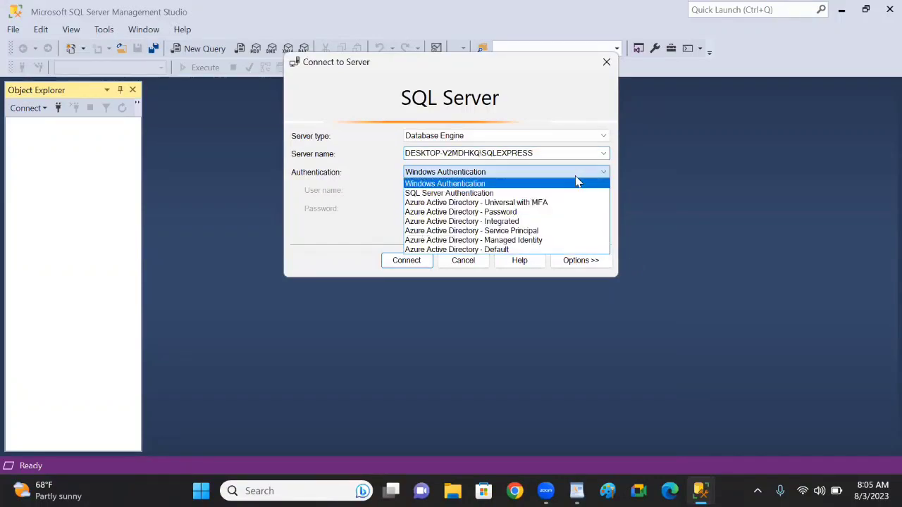
pyautogui.click(489, 194)
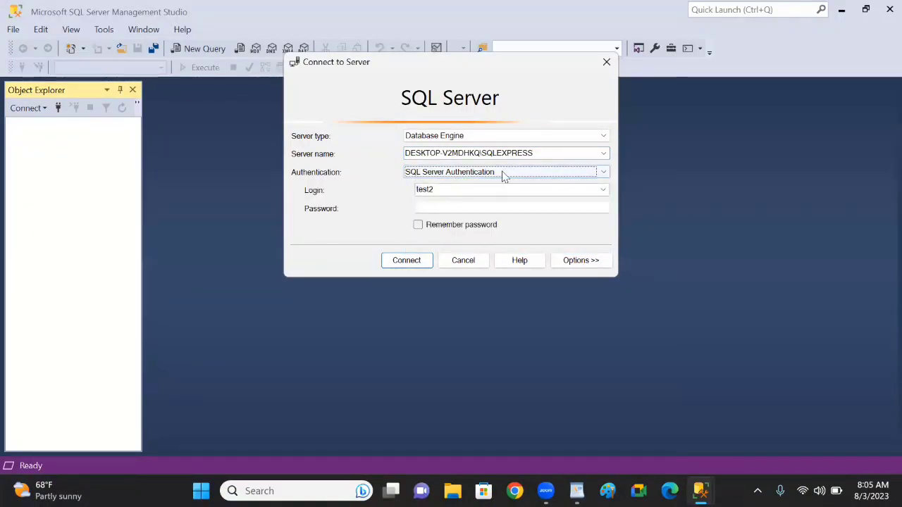
pyautogui.click(503, 177)
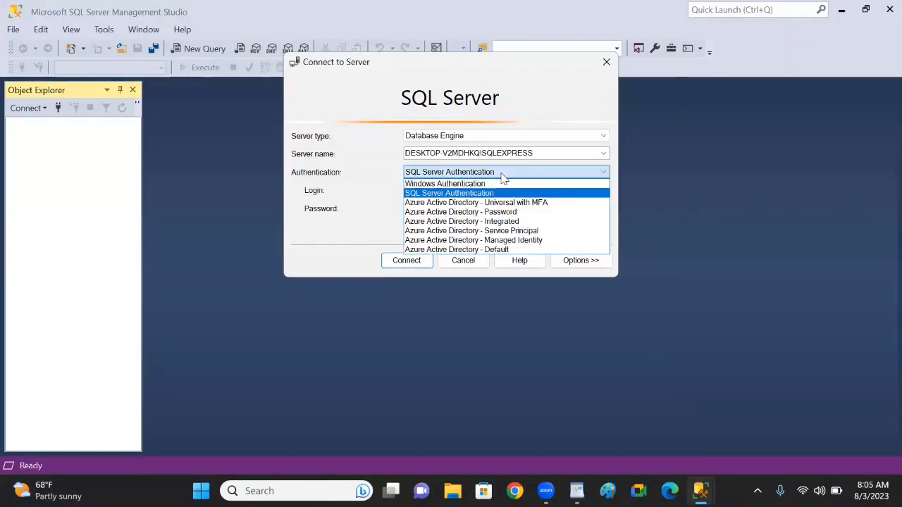
pyautogui.click(466, 183)
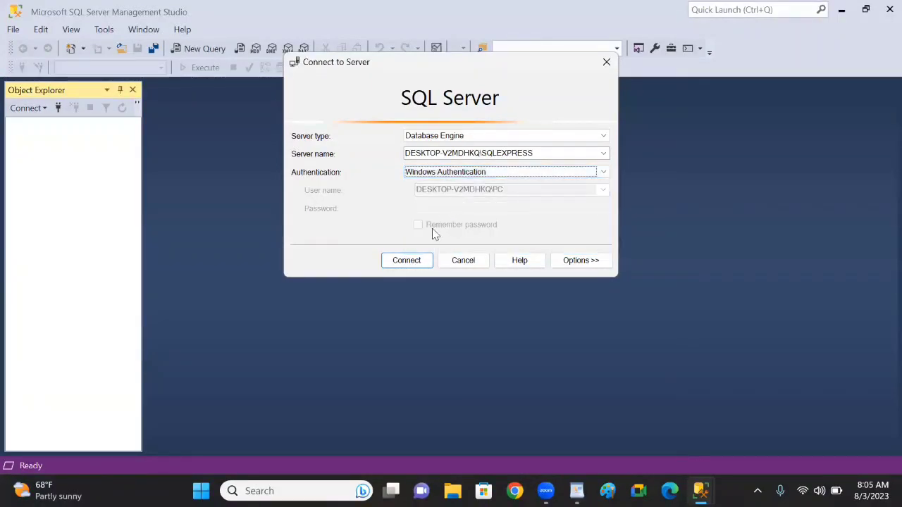
# Connect to the SQLEXPRESS server with Windows Authentication and expand the Logins folder under Security
pyautogui.click(409, 262)
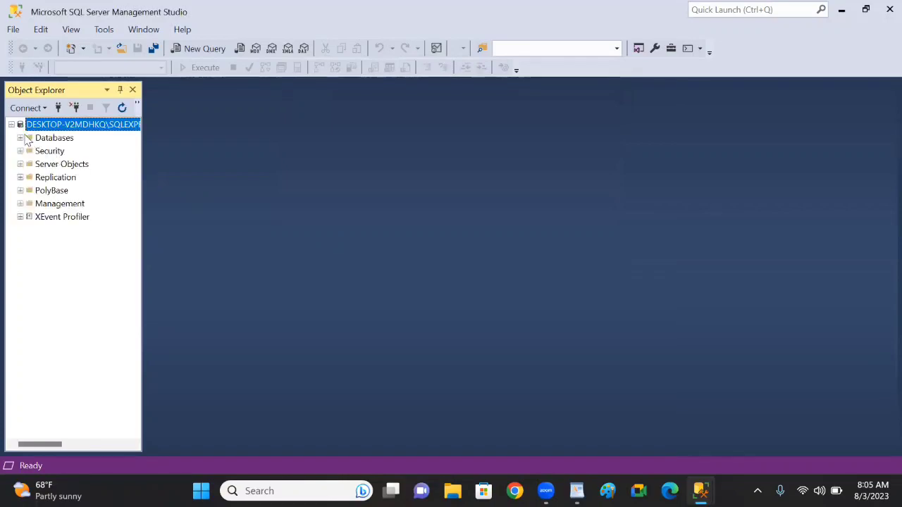
pyautogui.click(20, 151)
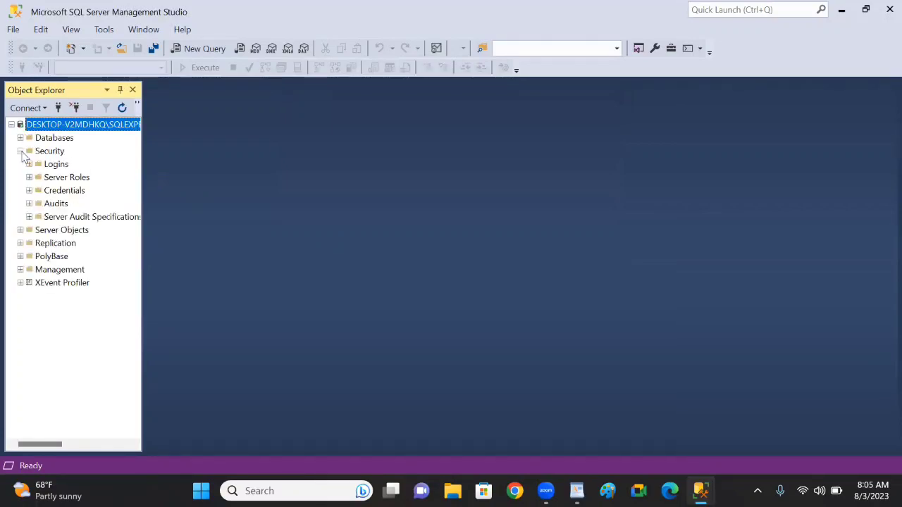
pyautogui.click(59, 167)
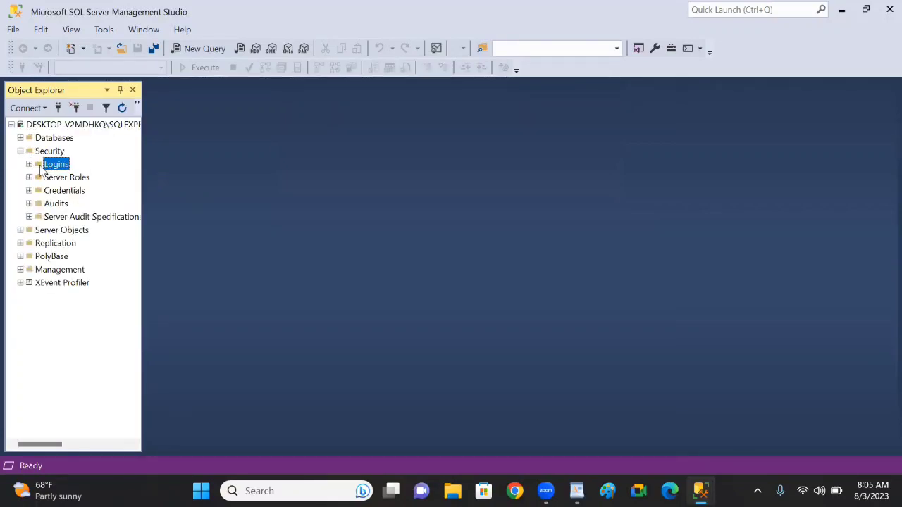
pyautogui.click(30, 167)
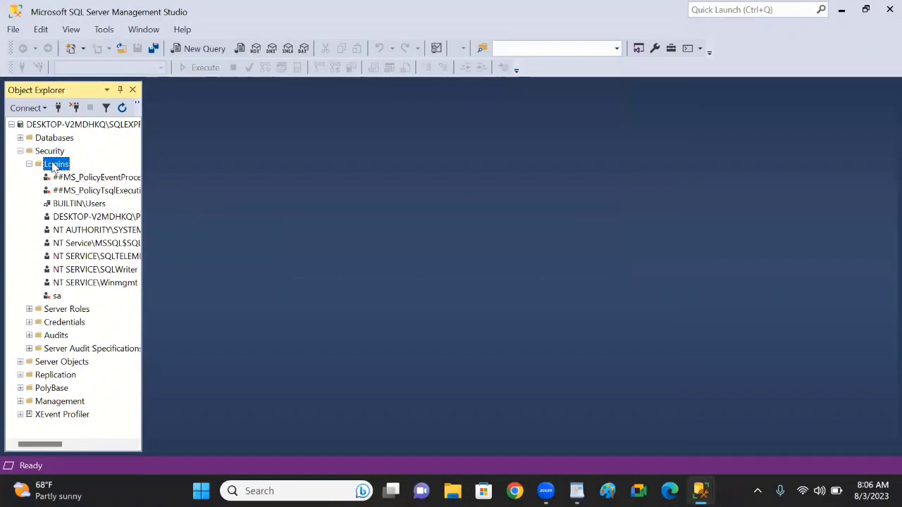
# Start a new login under Security named MSBI and set it to SQL Server authentication
pyautogui.rightClick(53, 167)
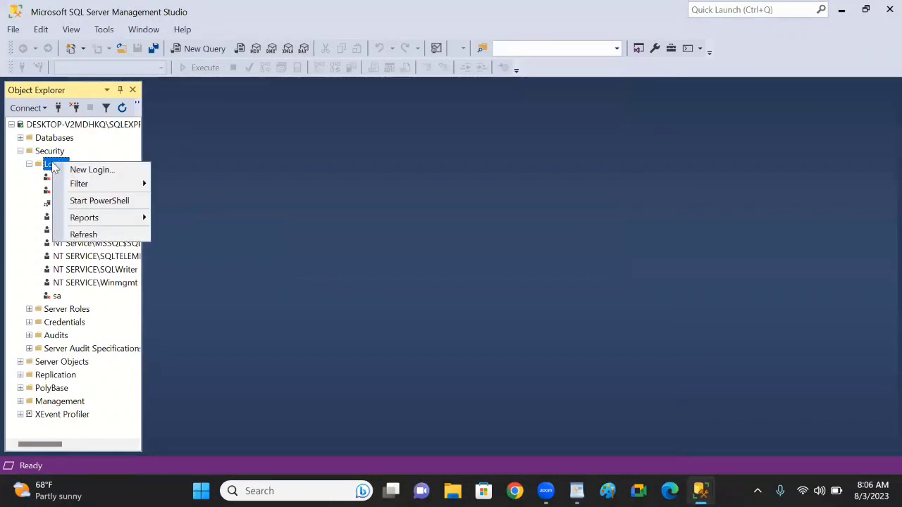
pyautogui.click(89, 169)
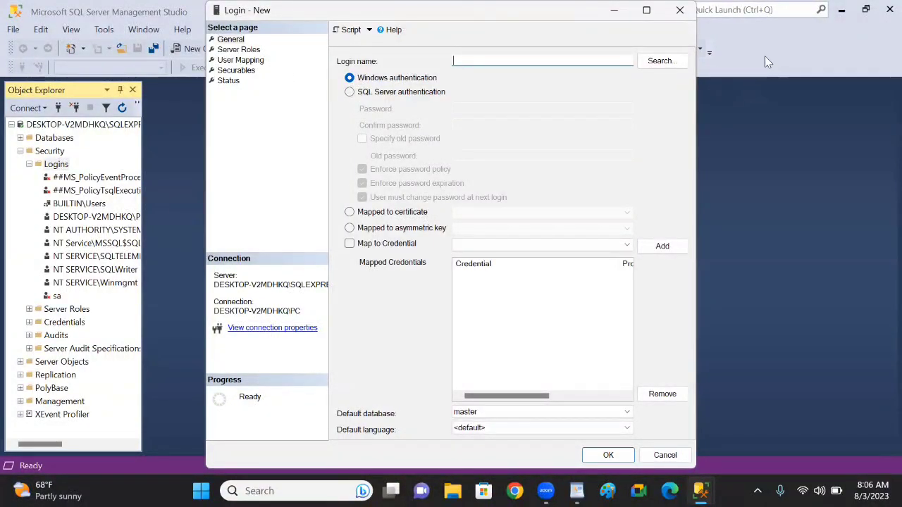
pyautogui.press('Escape')
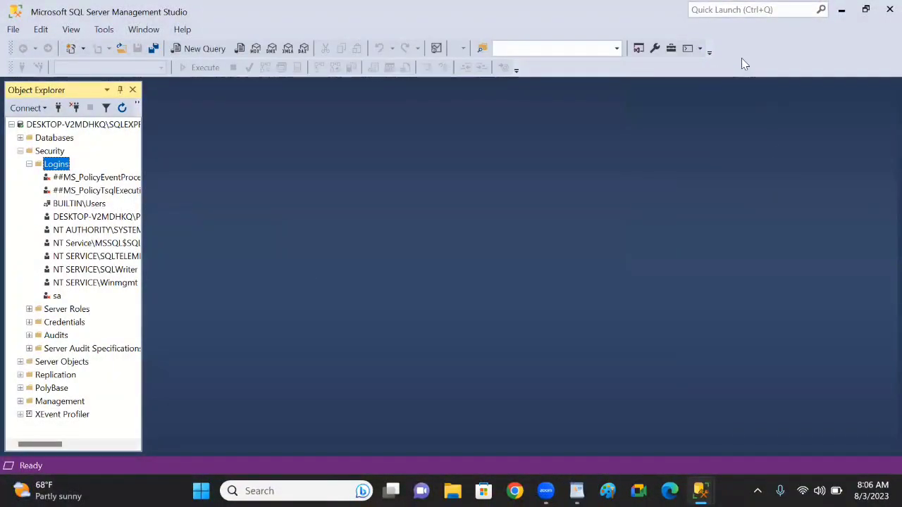
pyautogui.click(517, 65)
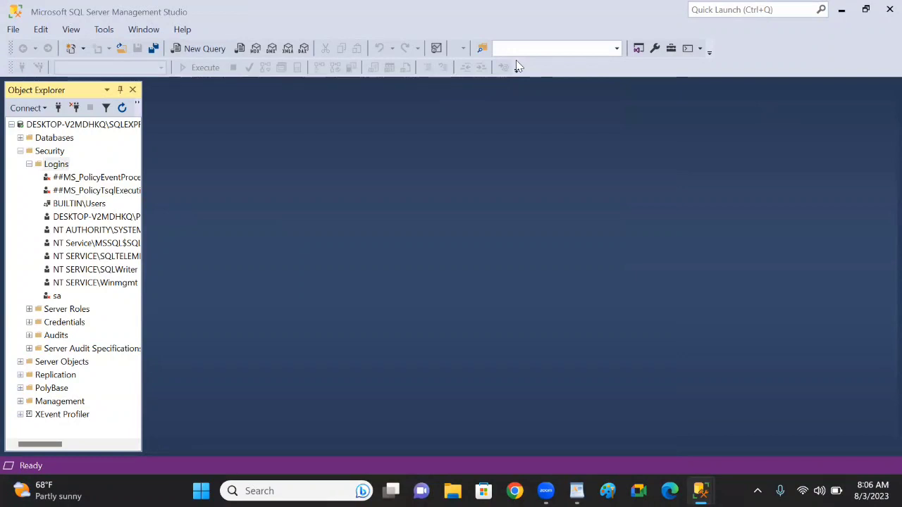
pyautogui.click(562, 271)
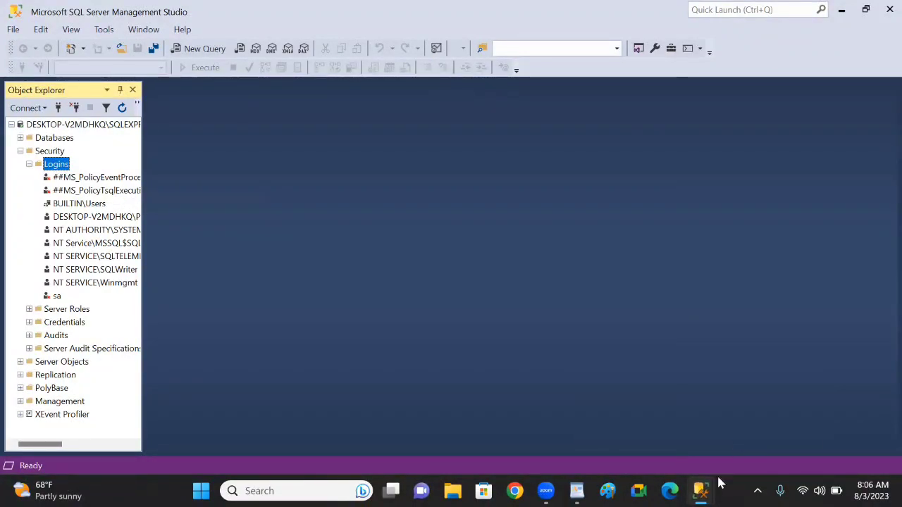
pyautogui.moveTo(720, 481)
pyautogui.click(782, 395)
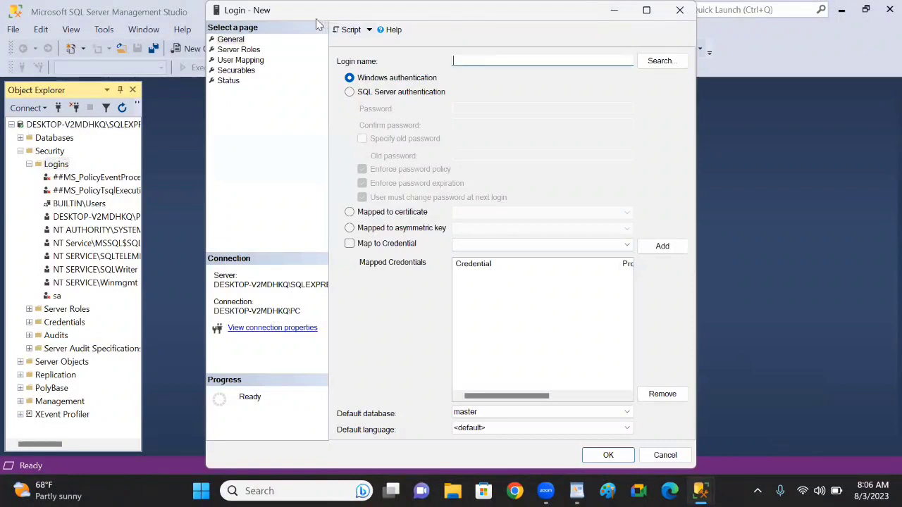
pyautogui.moveTo(304, 17); pyautogui.dragTo(302, 86)
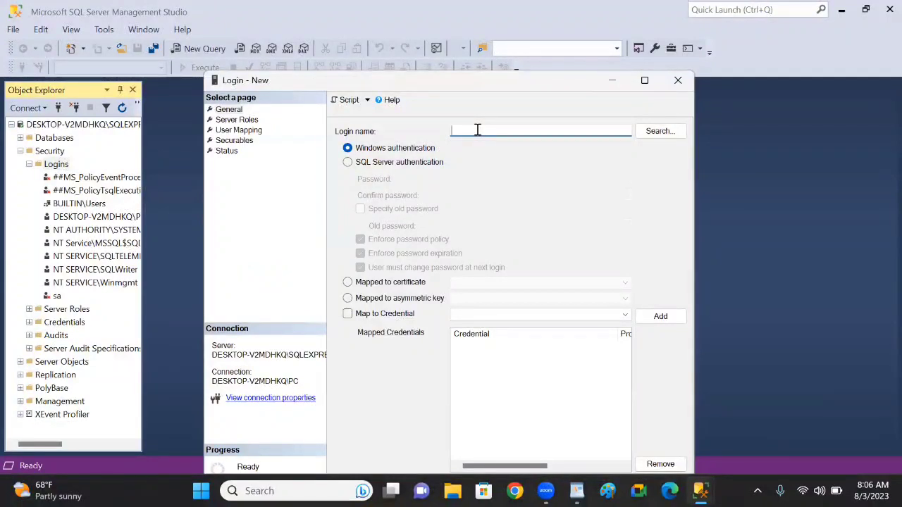
pyautogui.write('MSBI')
pyautogui.click(347, 162)
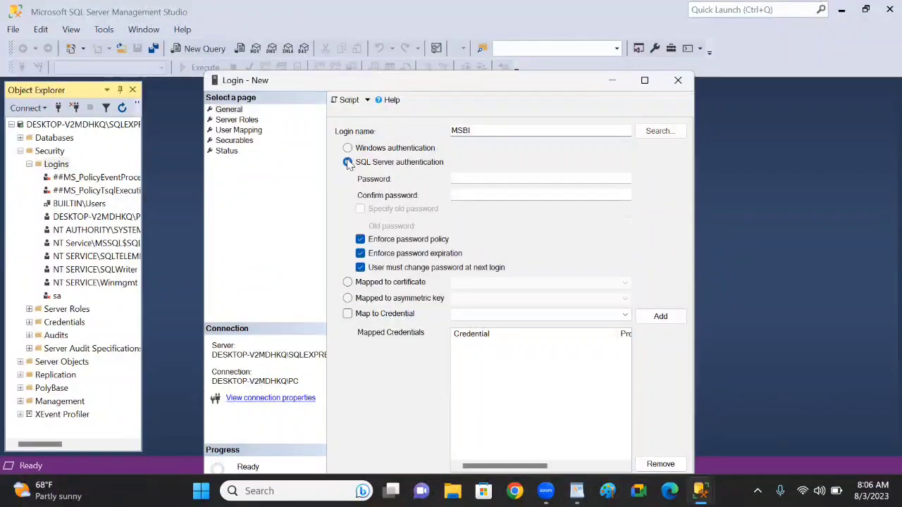
# Enter the new login's password and repeat it in the password confirmation field
pyautogui.click(492, 182)
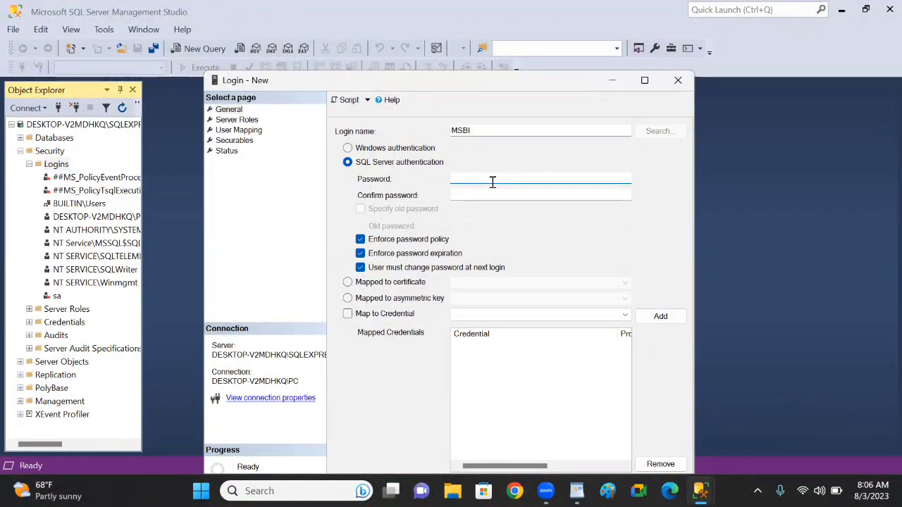
pyautogui.write('123456')
pyautogui.press('BackSpace')
pyautogui.press('BackSpace')
pyautogui.press('BackSpace')
pyautogui.press('BackSpace')
pyautogui.press('BackSpace')
pyautogui.press('BackSpace')
pyautogui.write('12345678')
pyautogui.press('Tab')
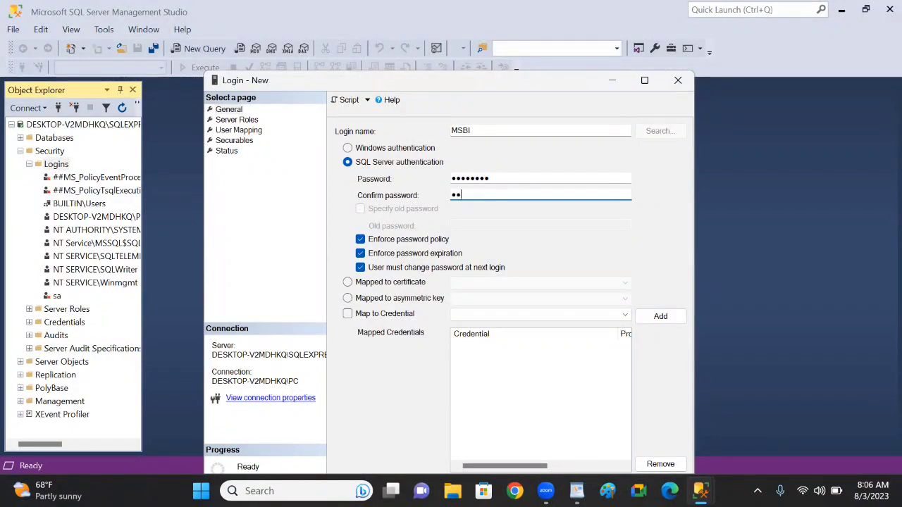
pyautogui.write('3')
# Grant the new login the sysadmin server role
pyautogui.moveTo(530, 85); pyautogui.dragTo(535, 28)
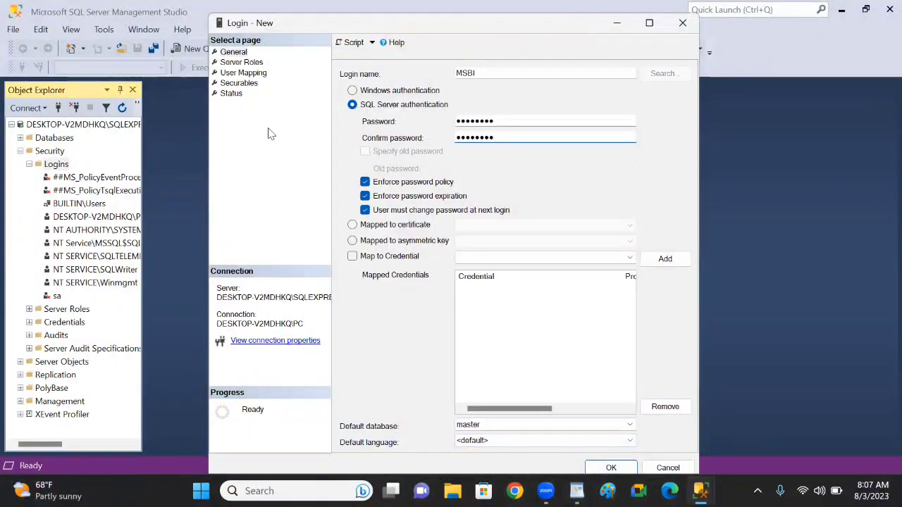
pyautogui.click(242, 62)
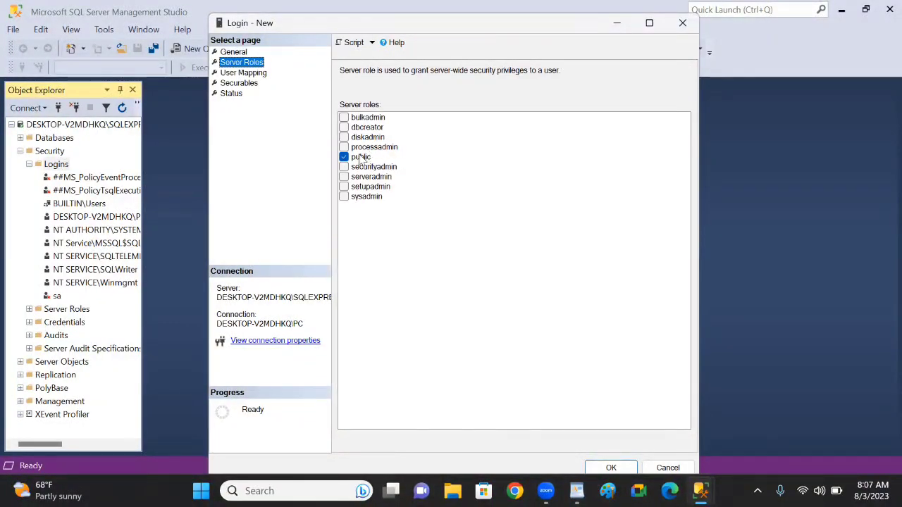
pyautogui.click(344, 198)
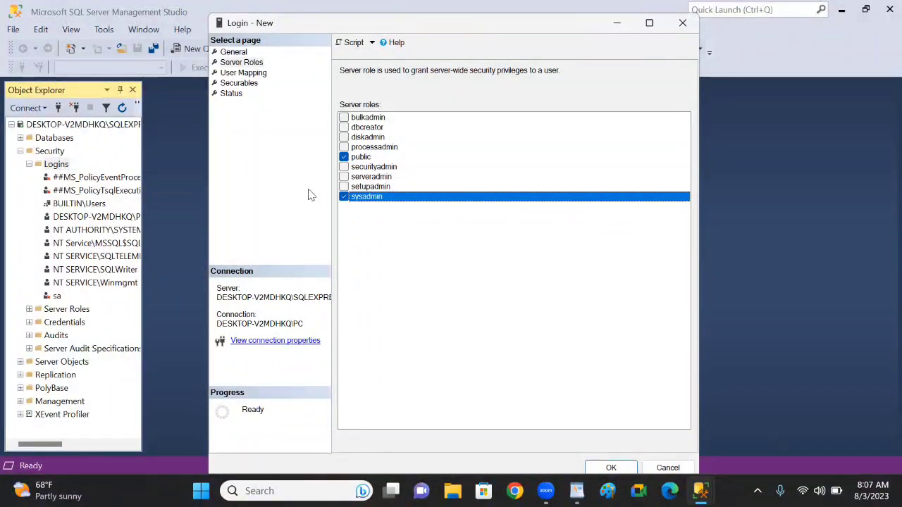
# Map the login to the MSBI and master databases and give it db_owner membership on master
pyautogui.click(239, 73)
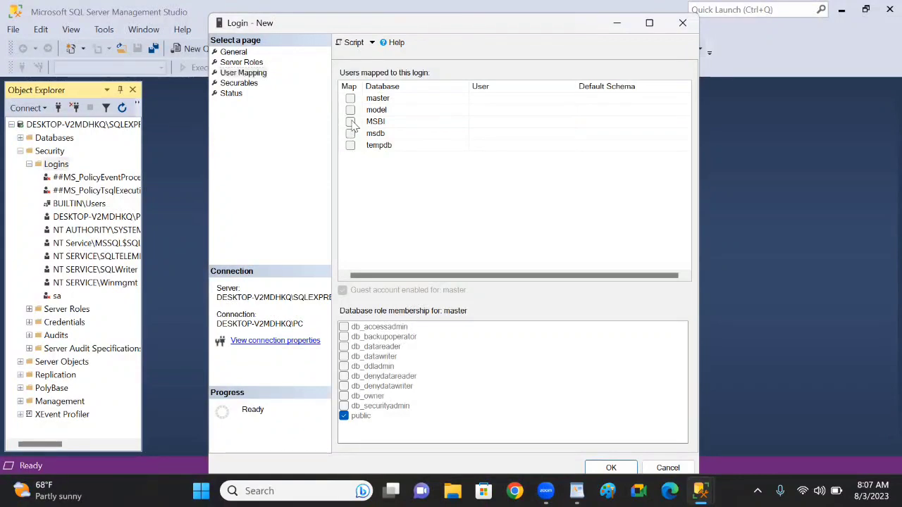
pyautogui.click(350, 122)
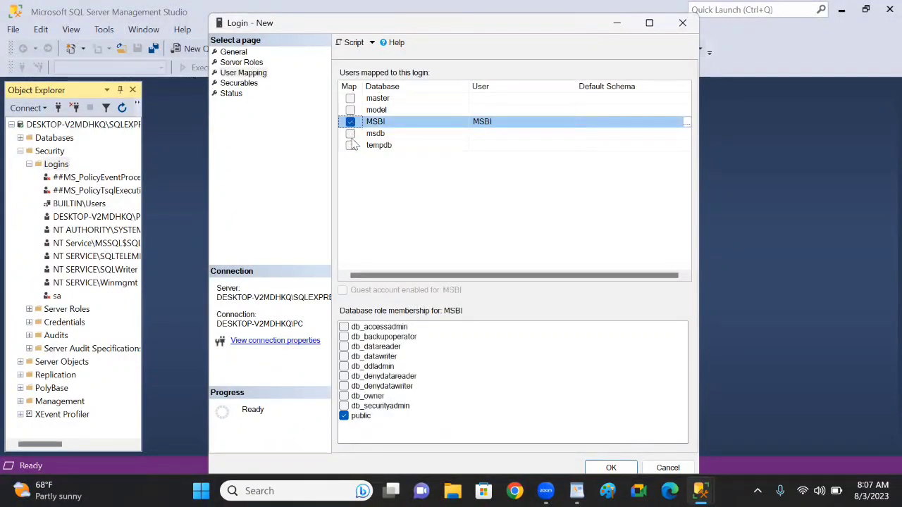
pyautogui.click(351, 98)
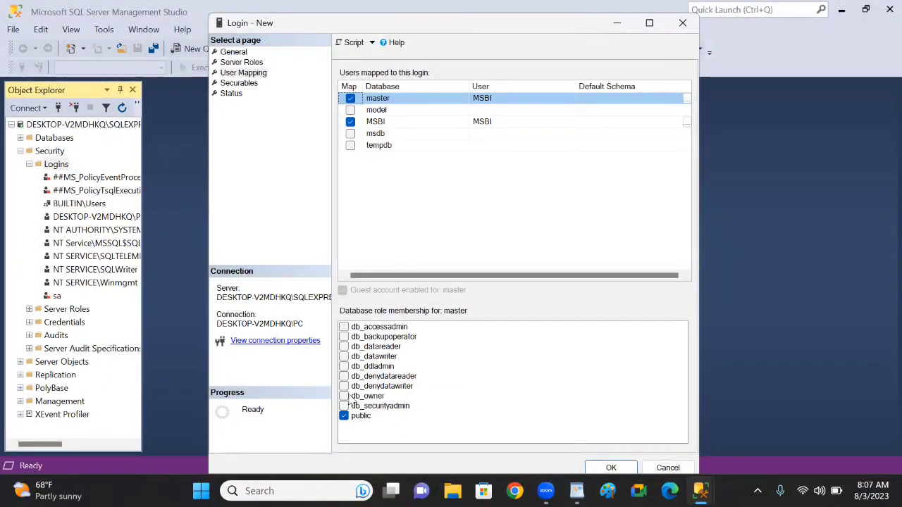
pyautogui.click(343, 397)
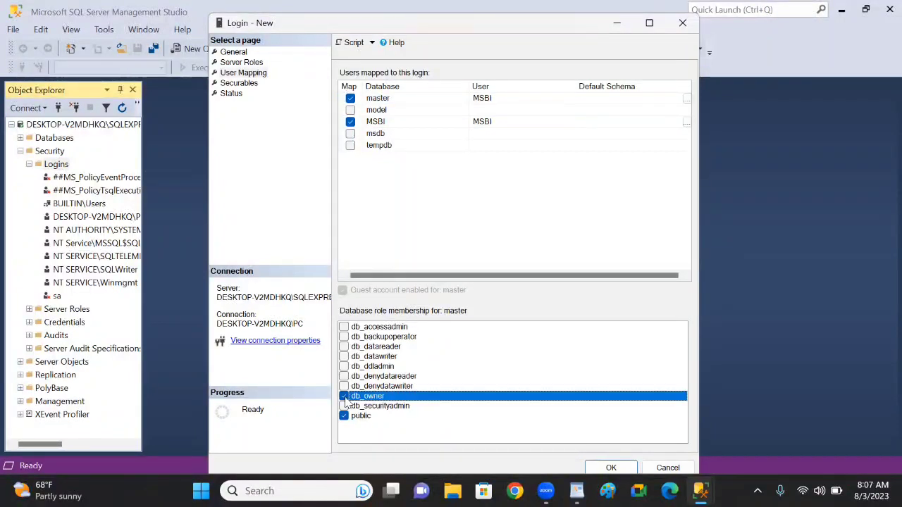
# Check the login's Securables and Status pages and try to create the login with these settings
pyautogui.click(243, 85)
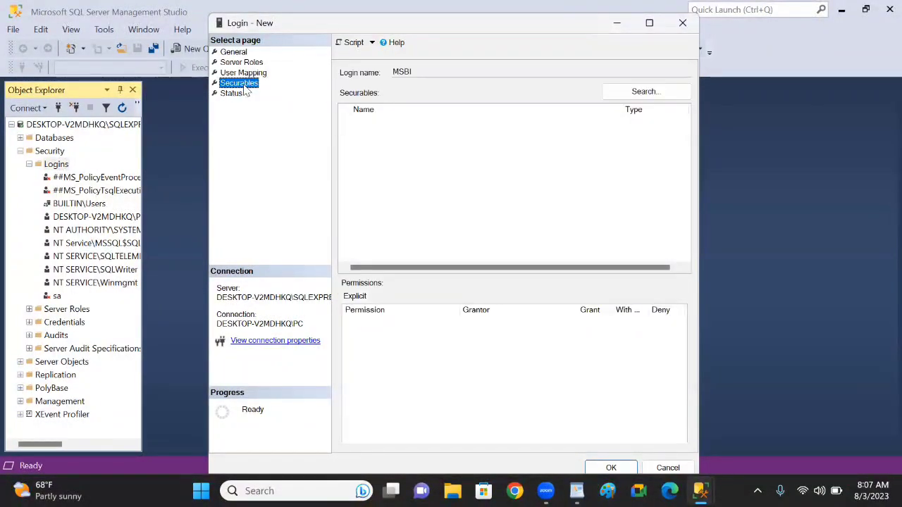
pyautogui.click(232, 97)
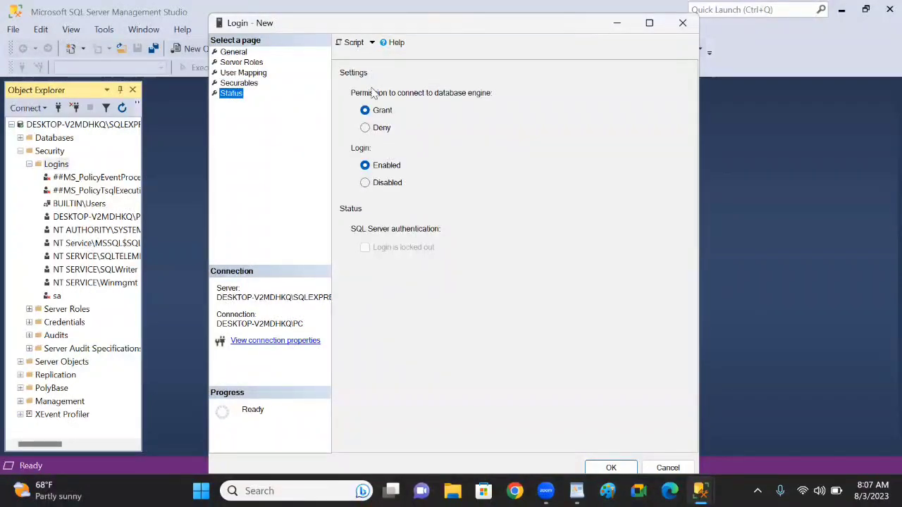
pyautogui.click(619, 469)
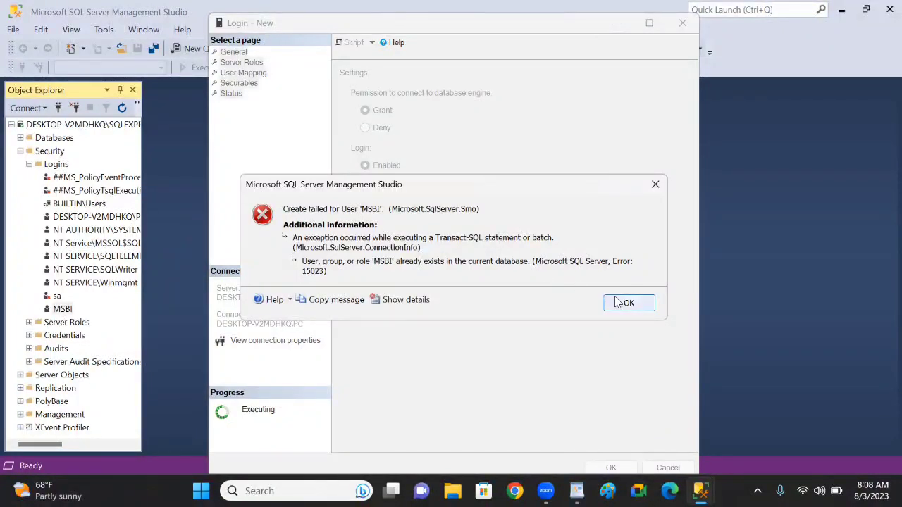
pyautogui.click(636, 305)
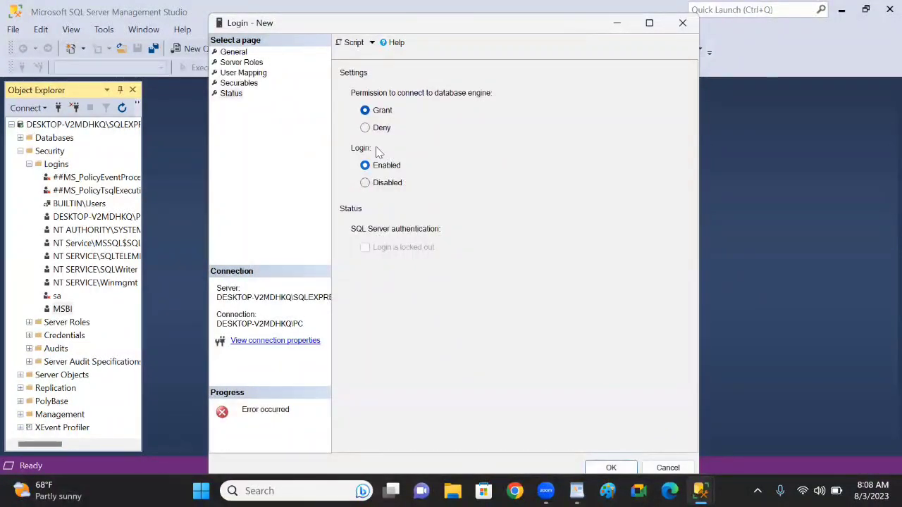
# Change the login name to MSBI2 in the general settings and create the login
pyautogui.click(233, 52)
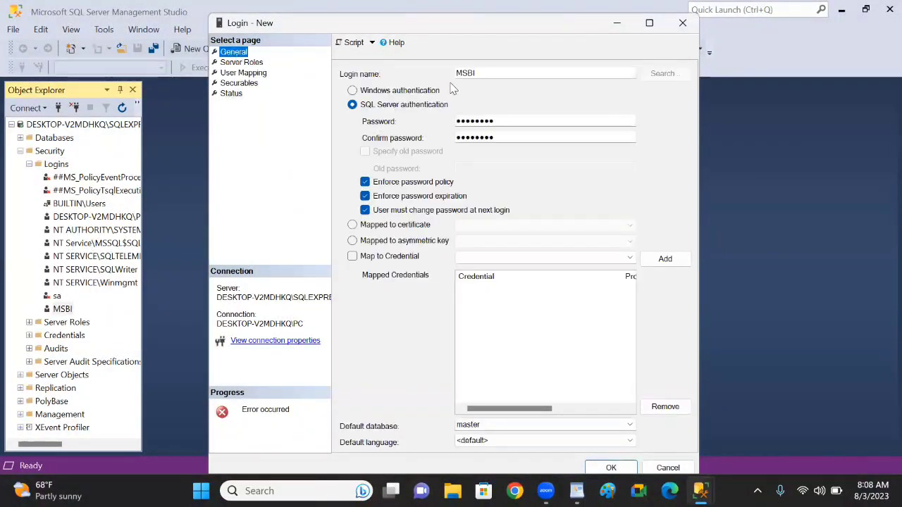
pyautogui.click(483, 73)
pyautogui.doubleClick(459, 73)
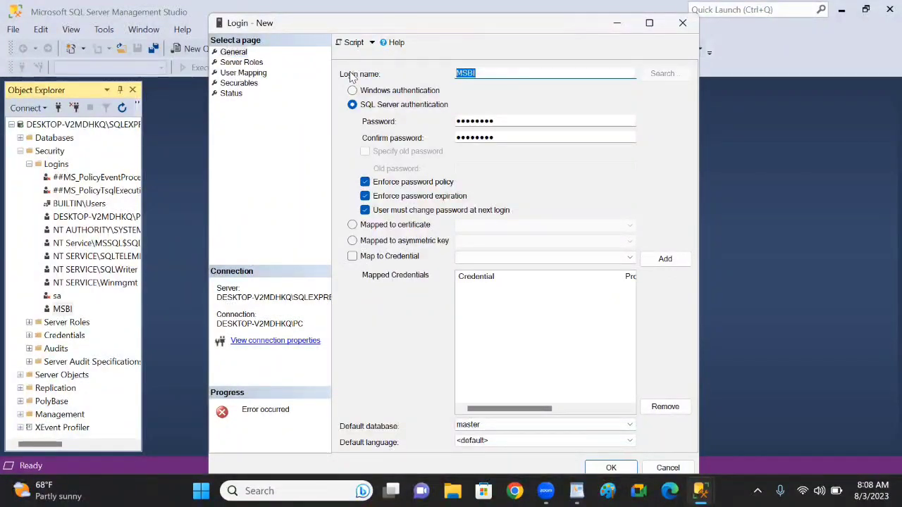
pyautogui.click(484, 72)
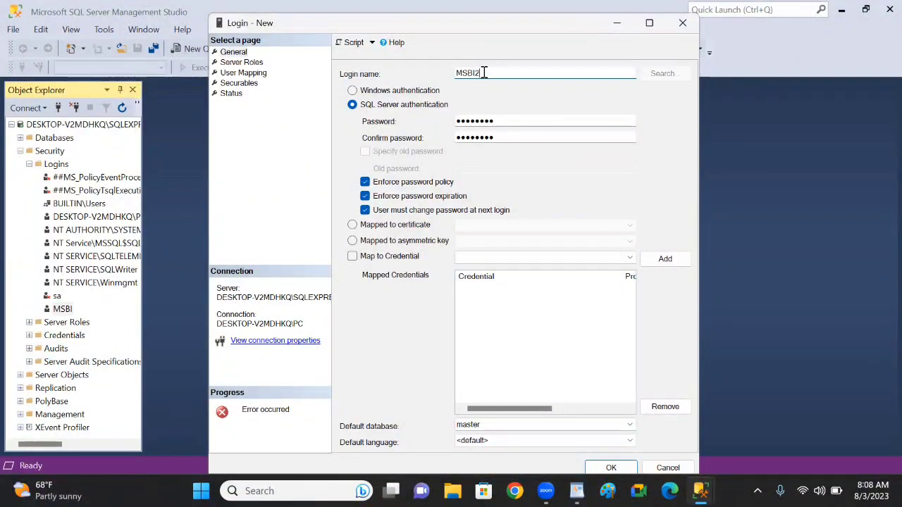
pyautogui.click(612, 468)
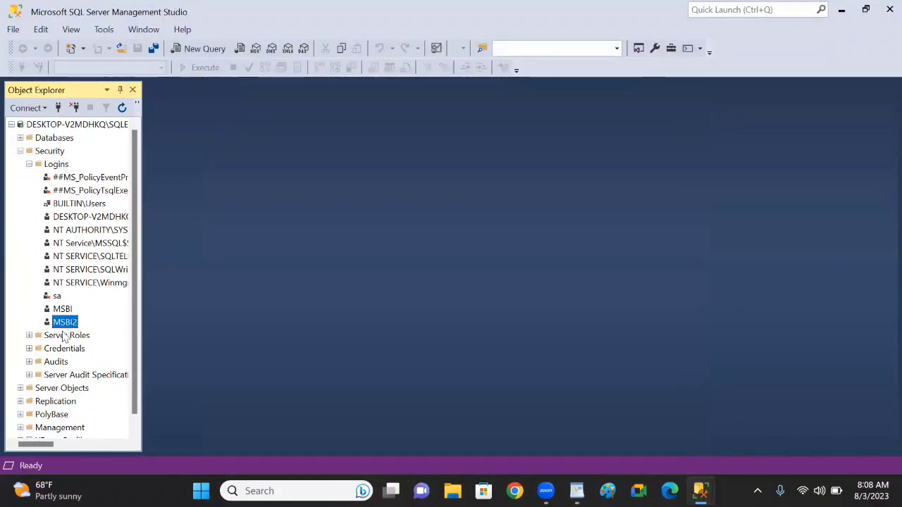
# Collapse the server tree and disconnect from the SQLEXPRESS server
pyautogui.press('F2')
pyautogui.click(11, 124)
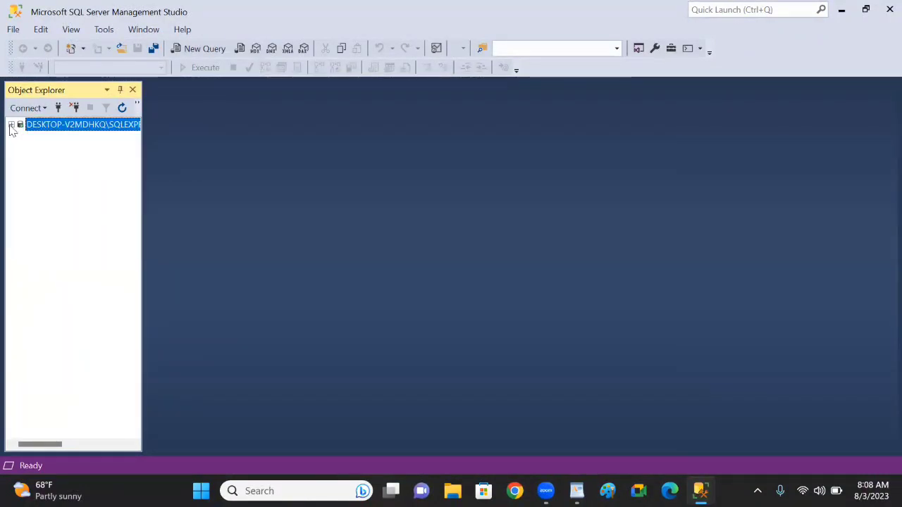
pyautogui.click(74, 107)
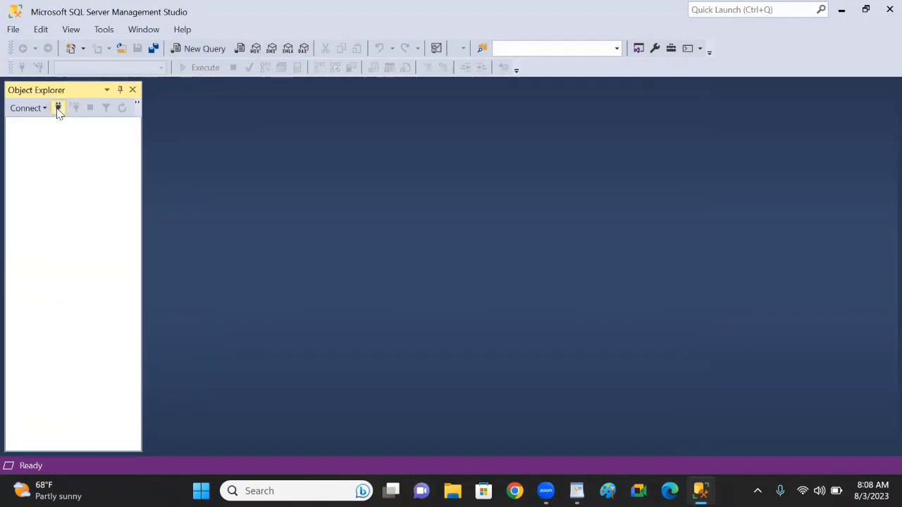
# Connect to the SQLEXPRESS server using SQL Server Authentication with the login MSBI2 and its account password
pyautogui.click(59, 108)
pyautogui.click(464, 173)
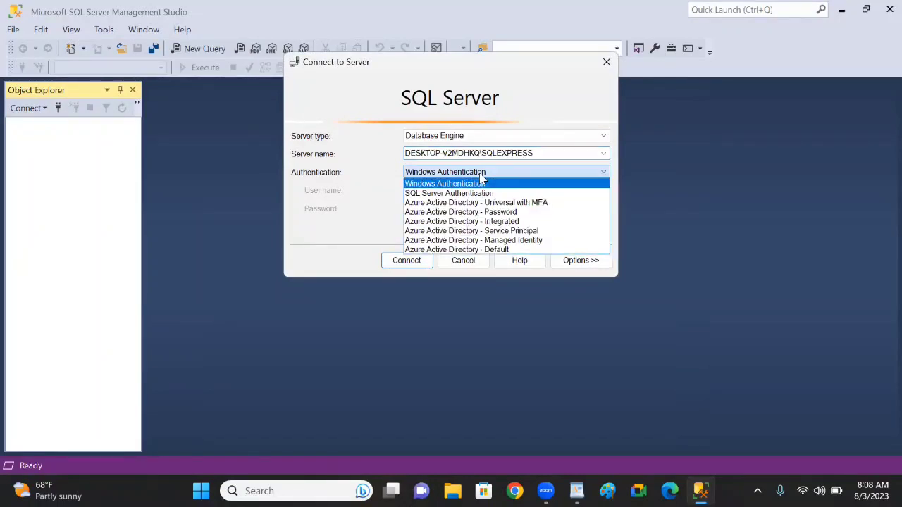
pyautogui.click(462, 194)
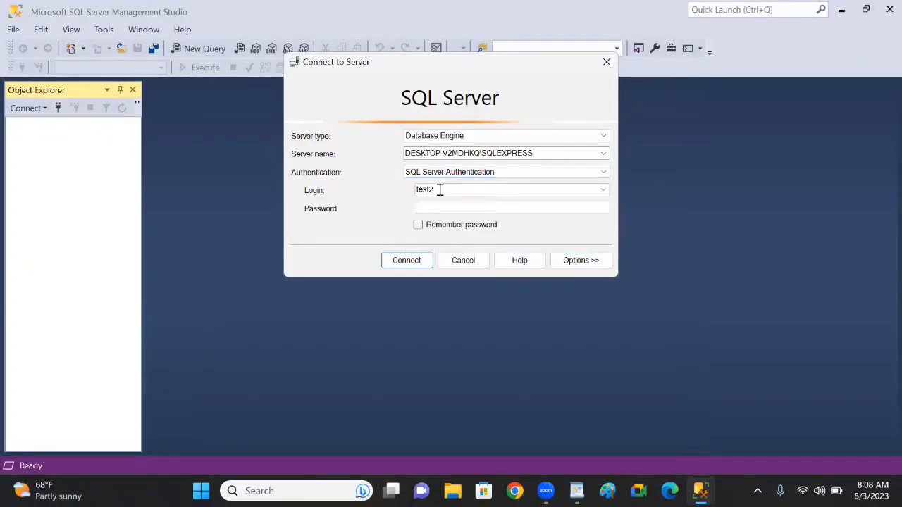
pyautogui.moveTo(440, 189); pyautogui.dragTo(322, 191)
pyautogui.write('M')
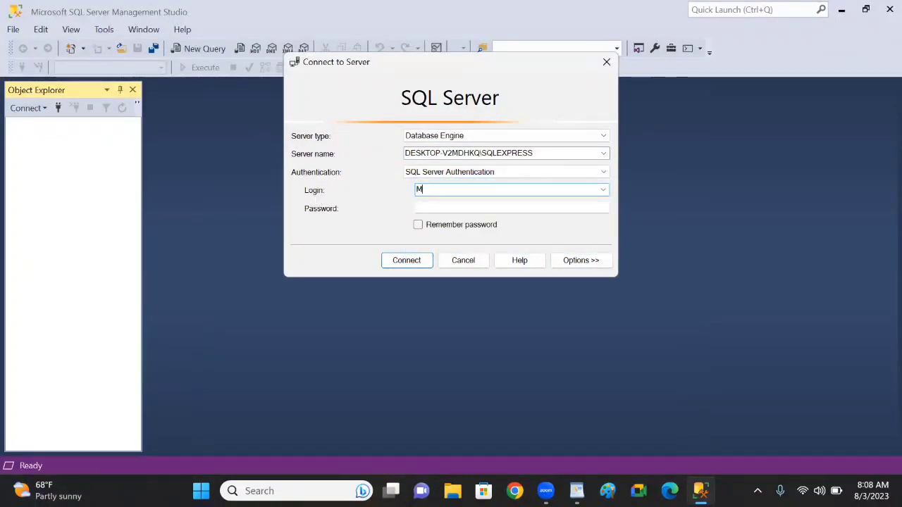
pyautogui.write('SBI2')
pyautogui.press('Tab')
pyautogui.write('****')
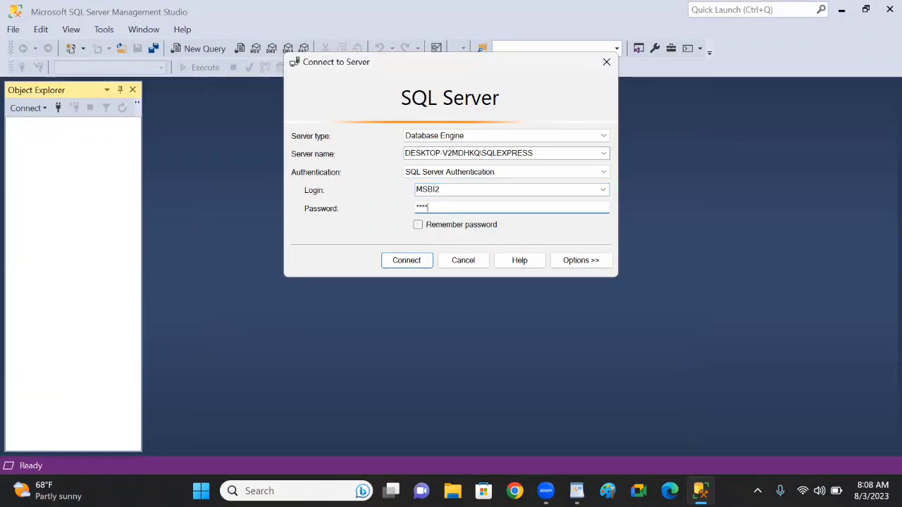
pyautogui.write('***')
pyautogui.press('Return')
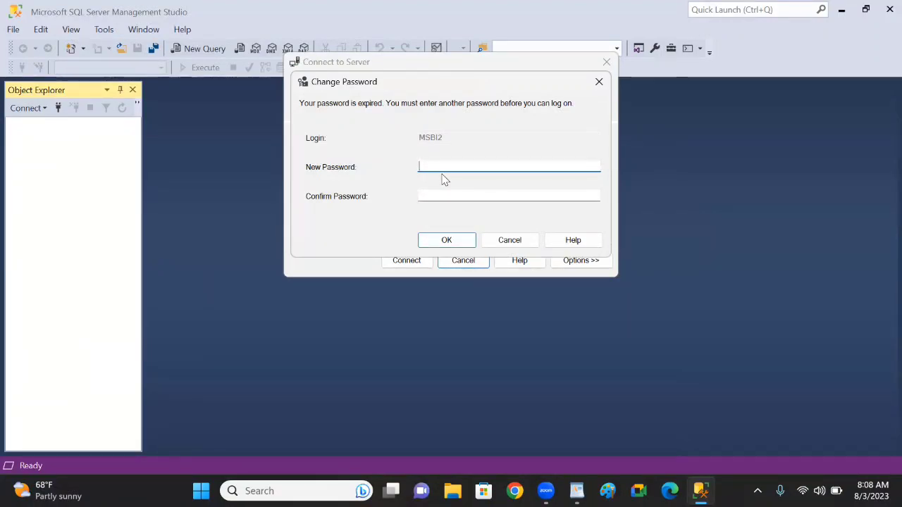
# Enter and confirm a new account password for the MSBI2 login and submit the password change
pyautogui.write('•••')
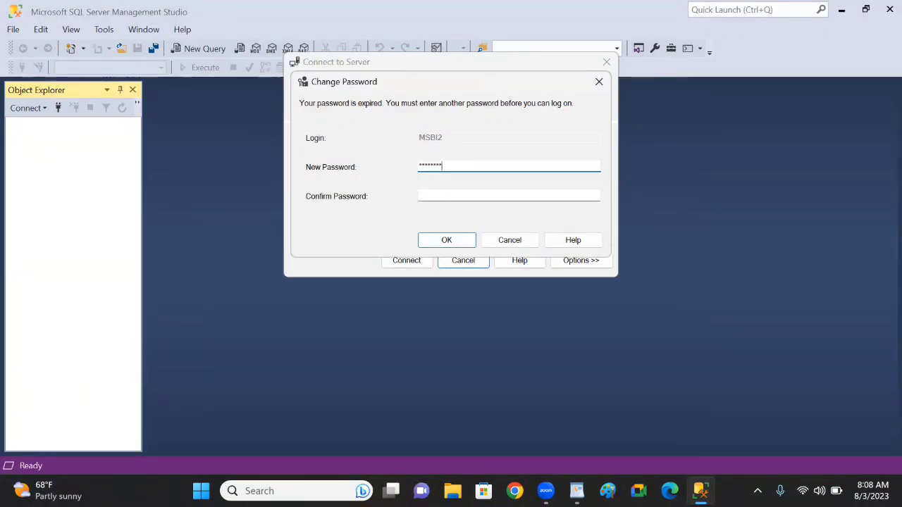
pyautogui.click(420, 196)
pyautogui.write('•')
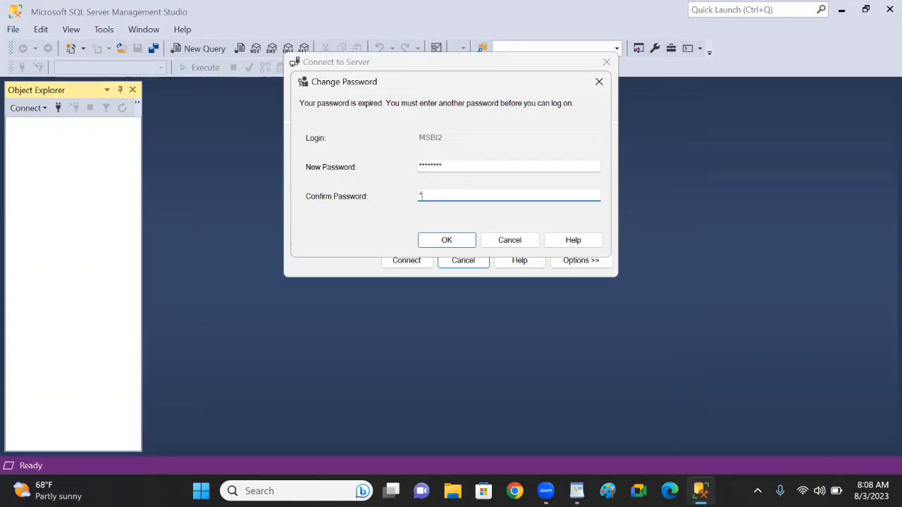
pyautogui.write('••••')
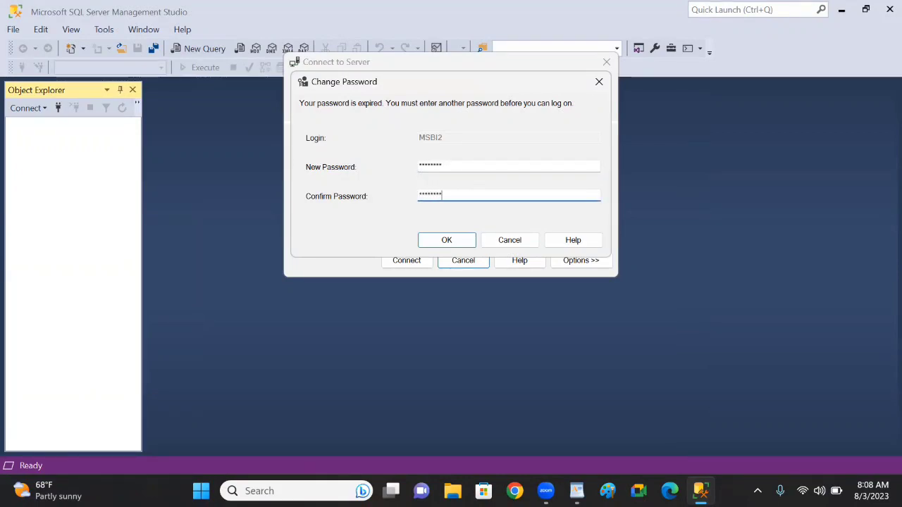
pyautogui.write('•••')
pyautogui.click(446, 240)
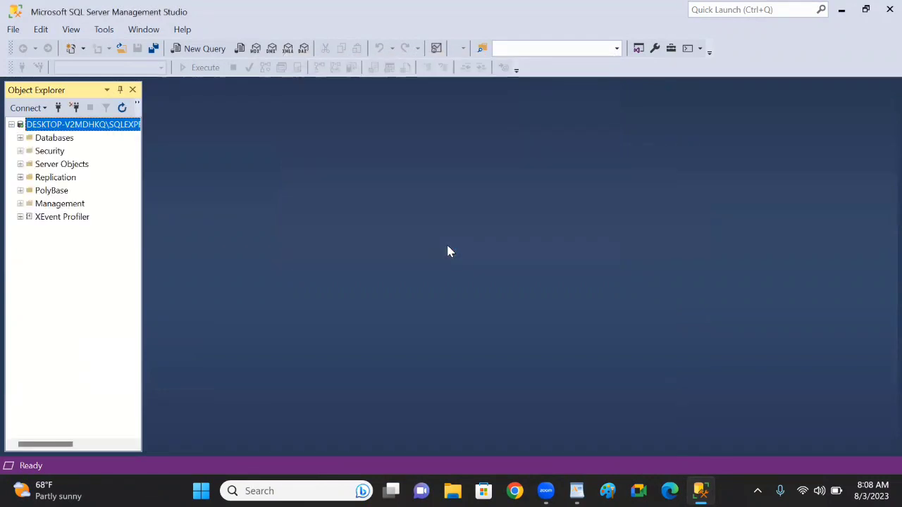
# Disconnect from the SQLEXPRESS server and reconnect using SQL Server Authentication with the login MSBI2 and its account password
pyautogui.click(76, 109)
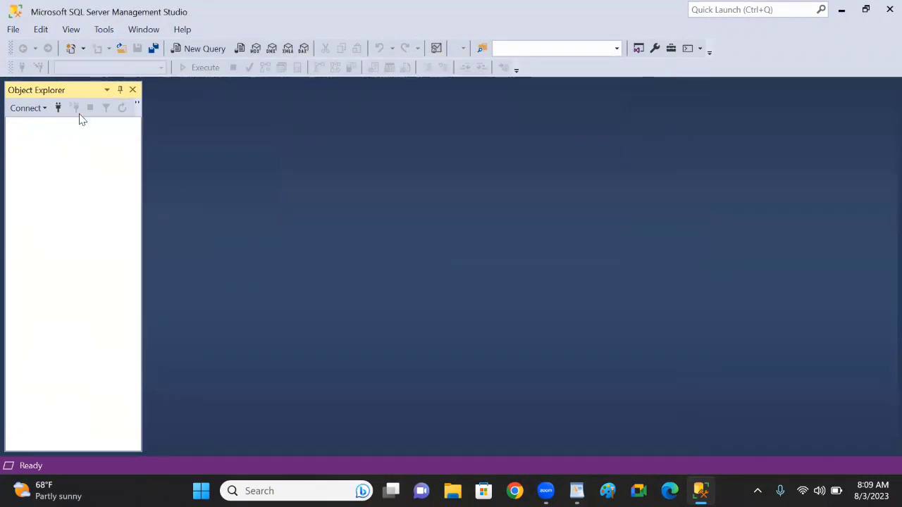
pyautogui.click(58, 109)
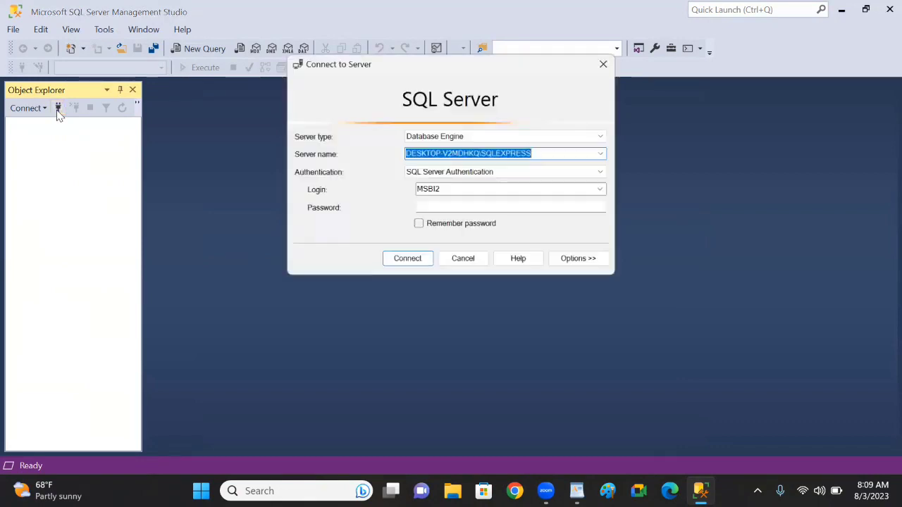
pyautogui.click(436, 208)
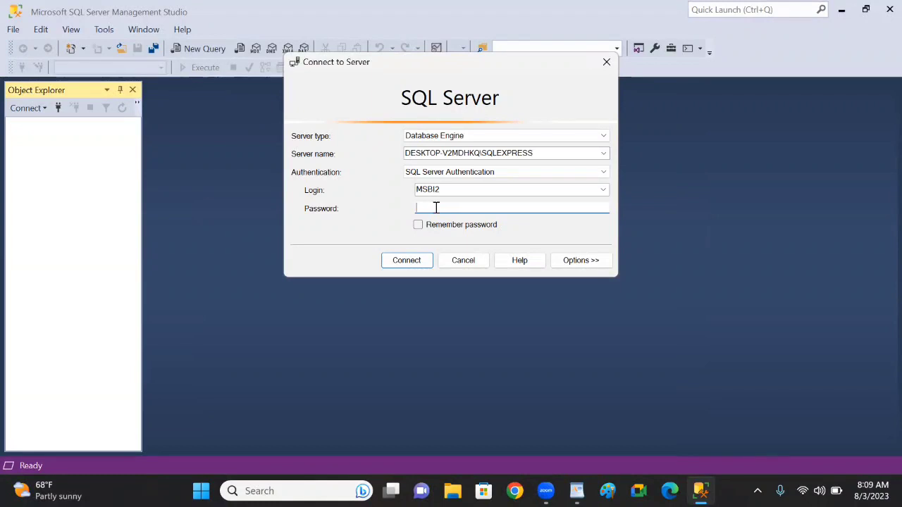
pyautogui.write('******')
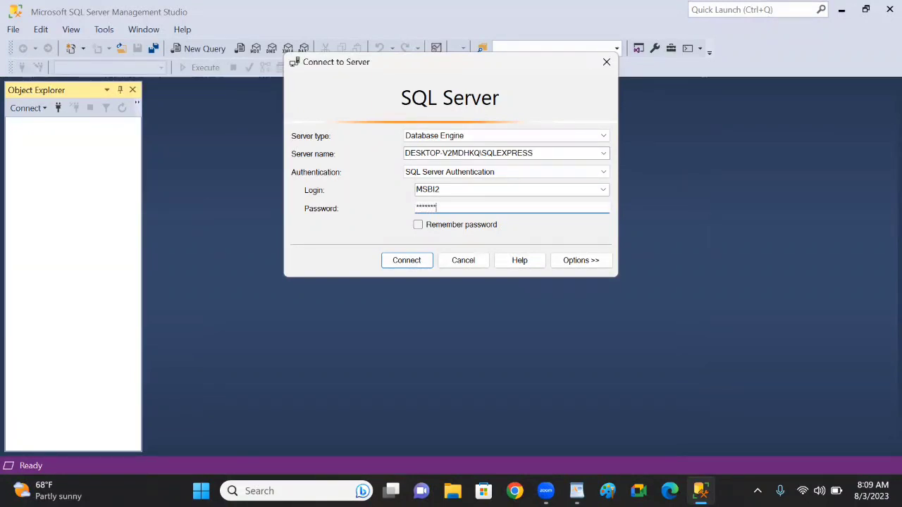
pyautogui.press('Return')
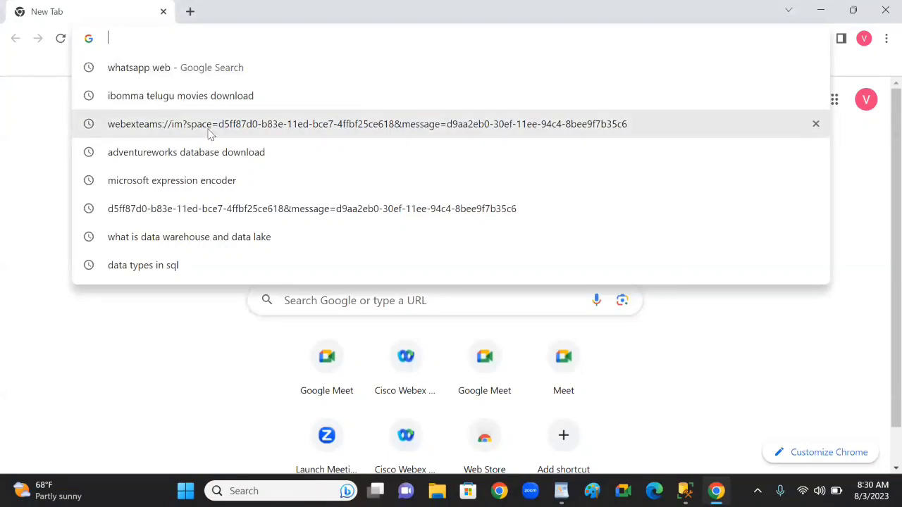
# Search Google in Chrome for "adventureworks database download" and download AdventureWorks2017.bak from the Microsoft Learn AdventureWorks sample databases page
pyautogui.click(160, 157)
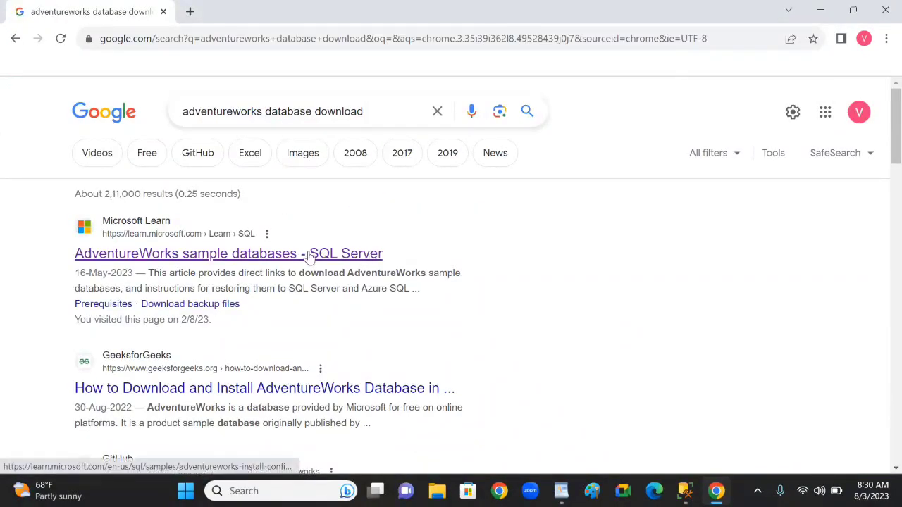
pyautogui.click(240, 255)
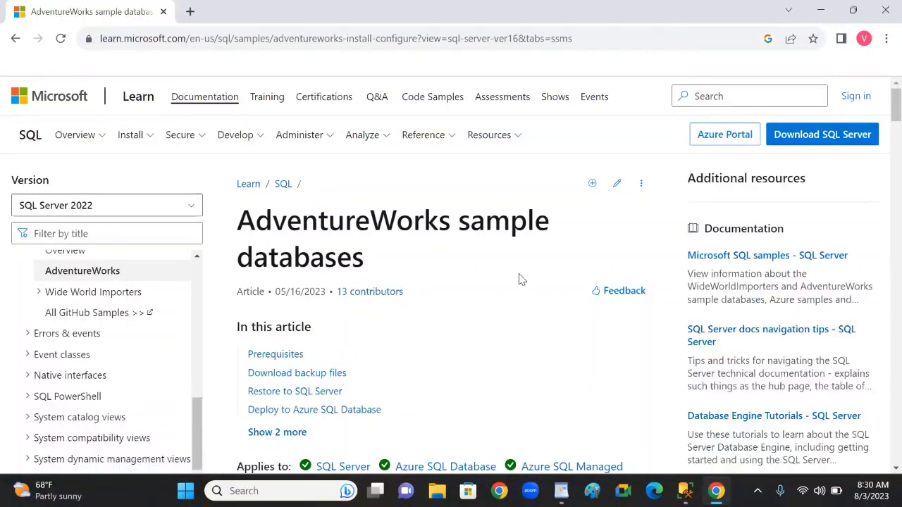
pyautogui.scroll(-6, 519, 280)
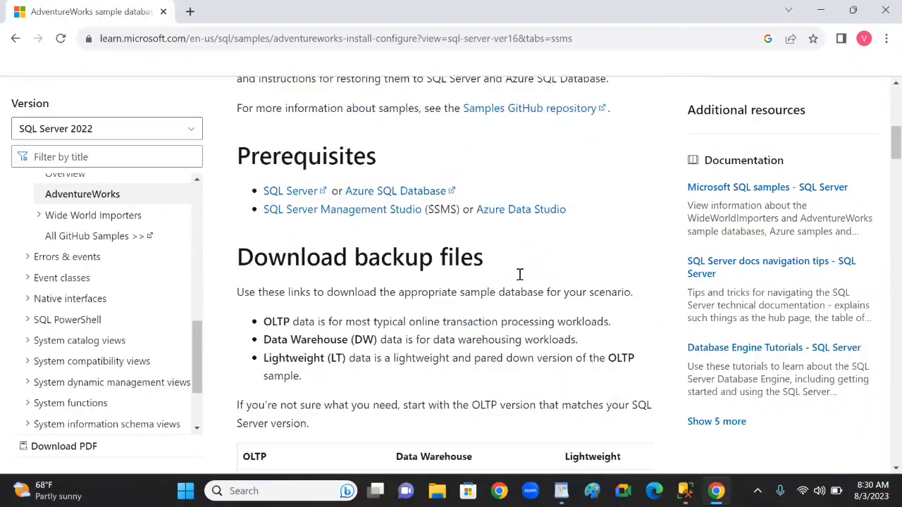
pyautogui.scroll(-5, 520, 274)
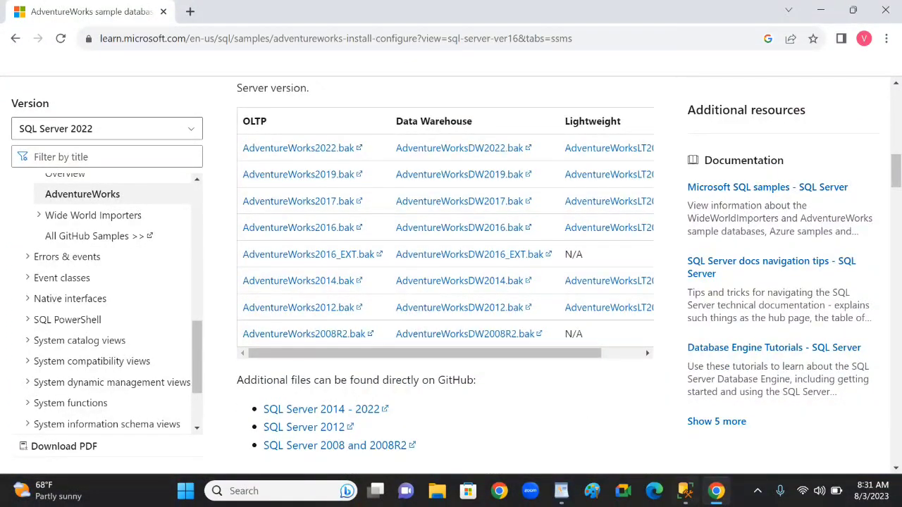
pyautogui.moveTo(685, 491)
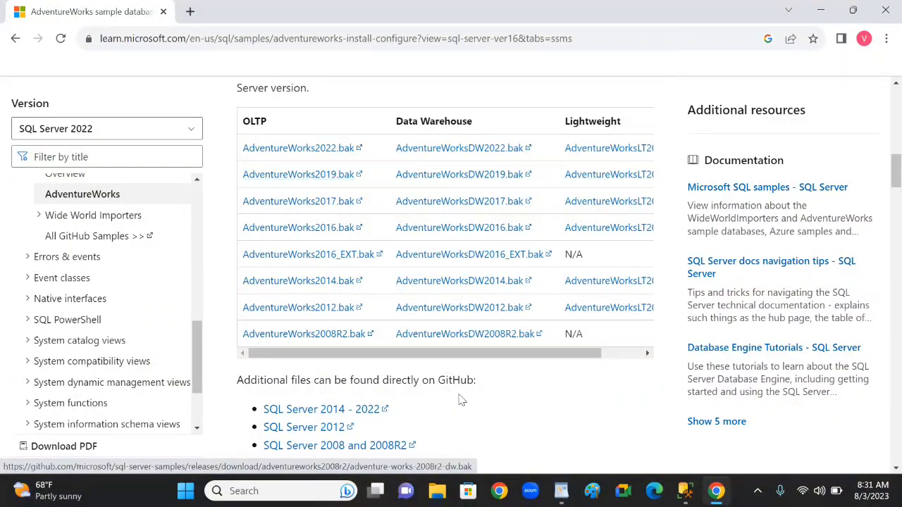
pyautogui.click(287, 209)
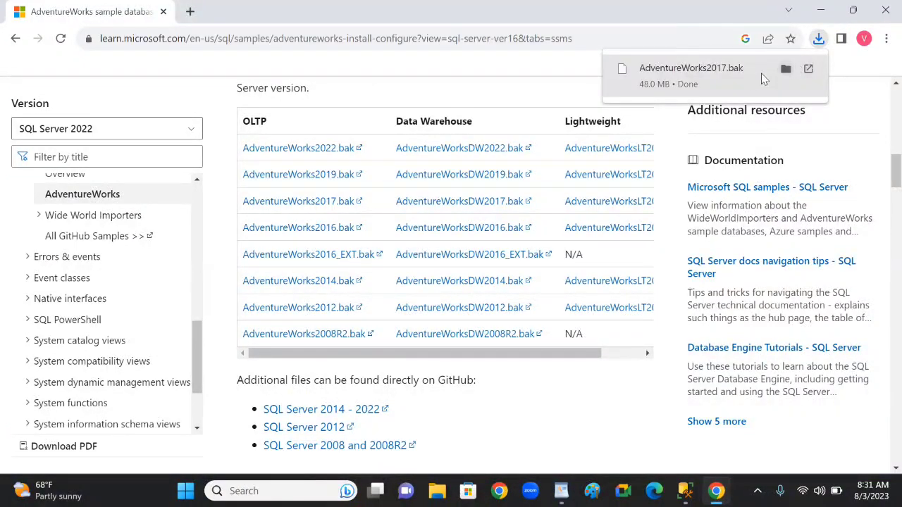
# Move AdventureWorks2017.bak from Downloads to C:\Program Files\Microsoft SQL Server\MSSQL15.SQLEXPRESS\MSSQL\Backup in File Explorer
pyautogui.click(785, 69)
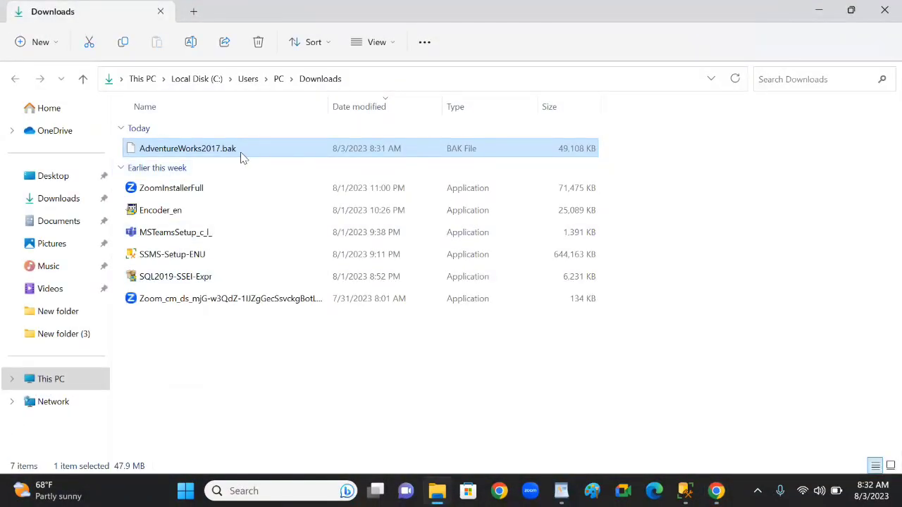
pyautogui.rightClick(236, 155)
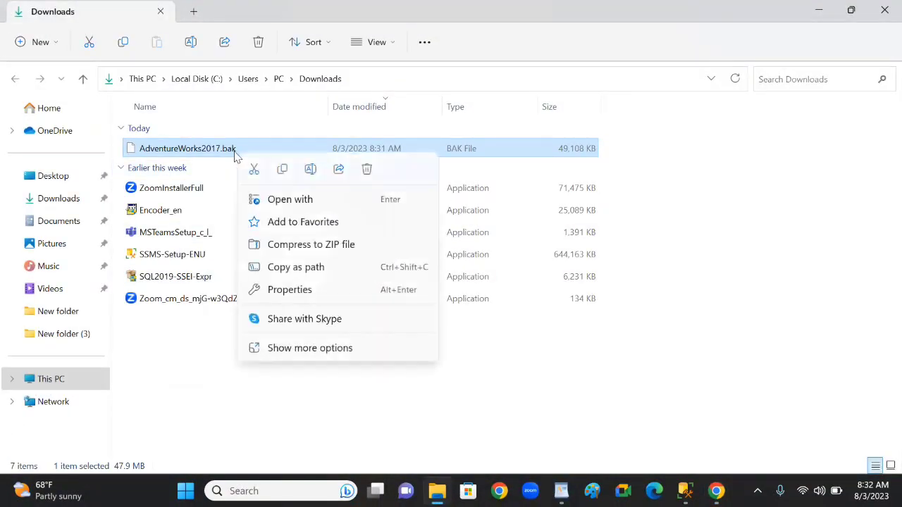
pyautogui.click(254, 172)
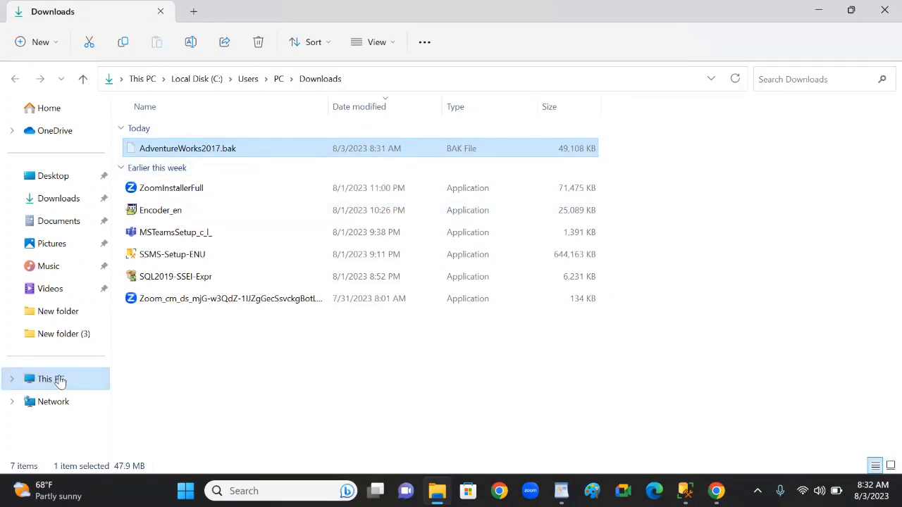
pyautogui.click(210, 80)
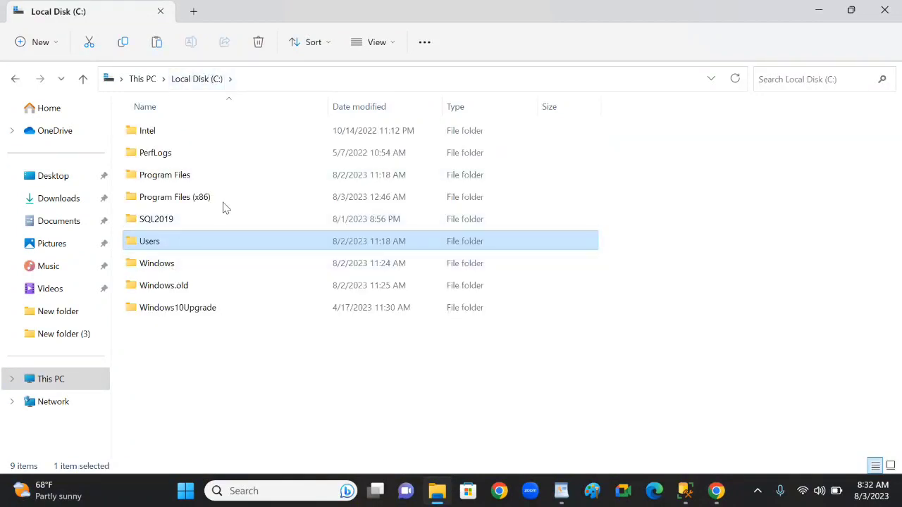
pyautogui.doubleClick(165, 175)
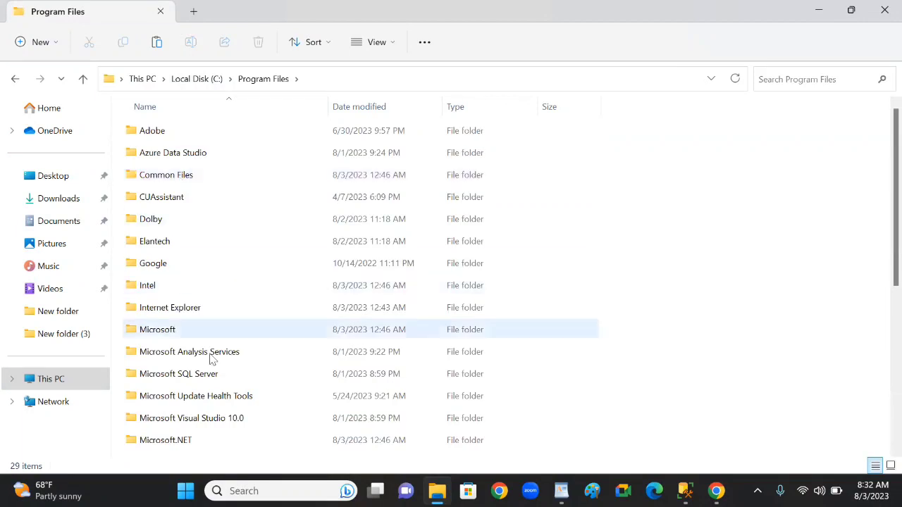
pyautogui.doubleClick(195, 381)
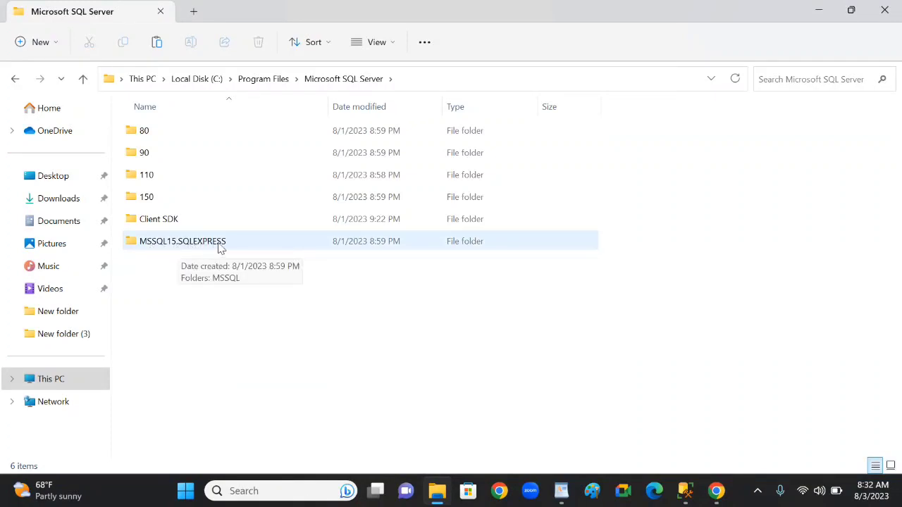
pyautogui.doubleClick(219, 243)
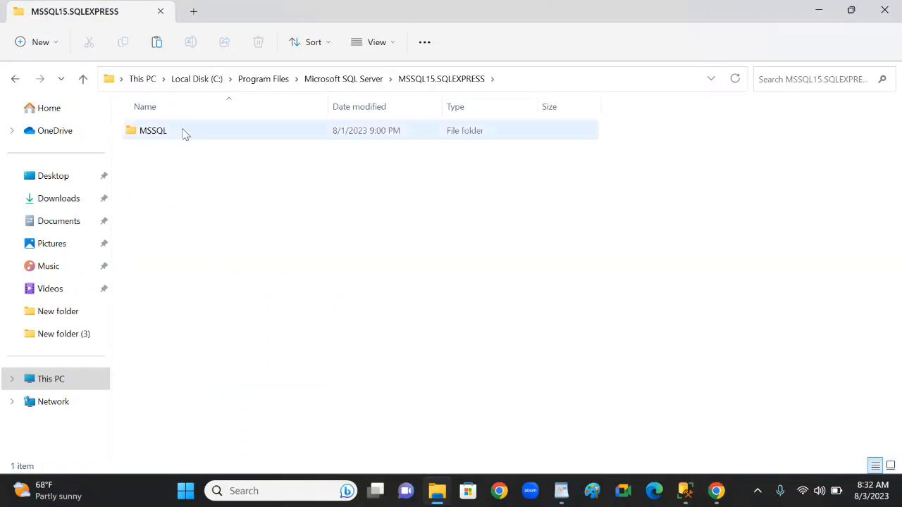
pyautogui.doubleClick(153, 134)
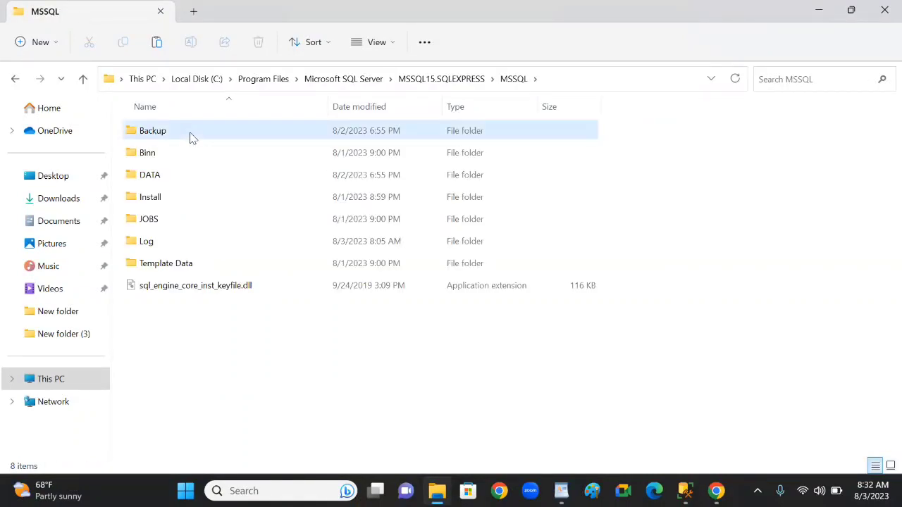
pyautogui.doubleClick(190, 138)
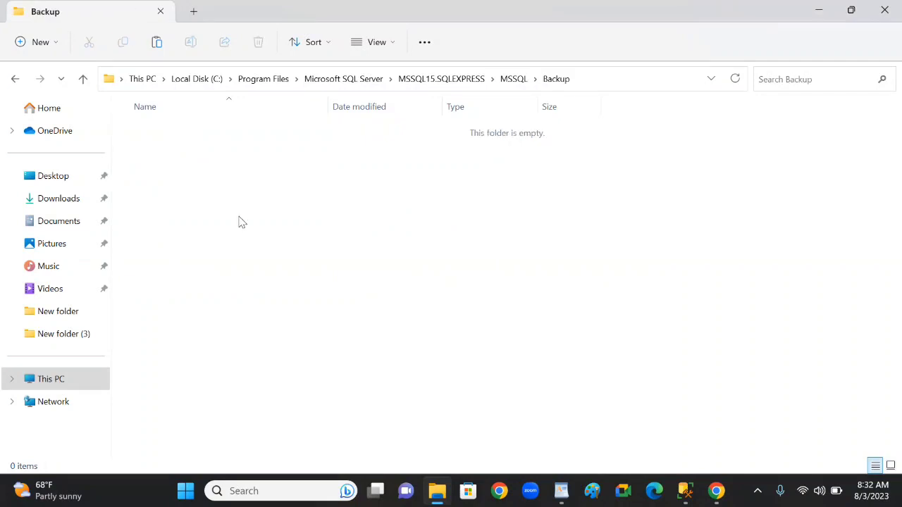
pyautogui.hotkey('ctrl', 'v')
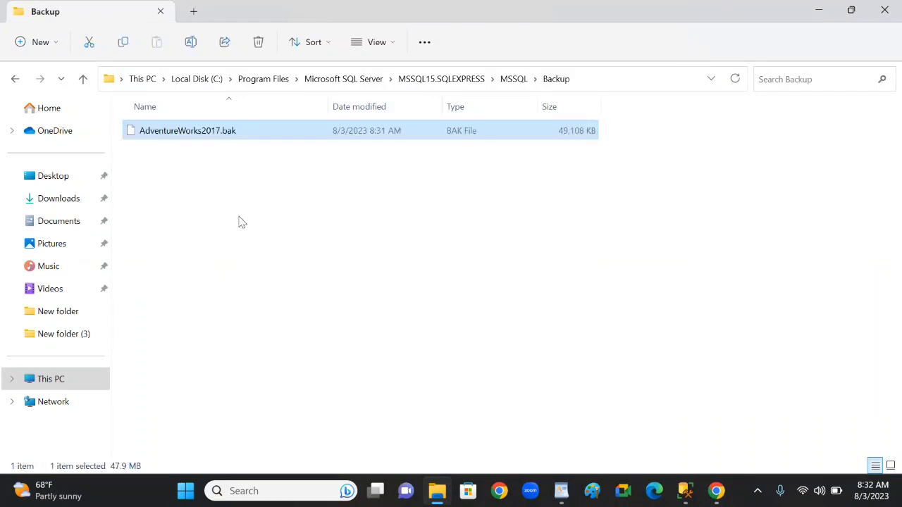
pyautogui.click(310, 248)
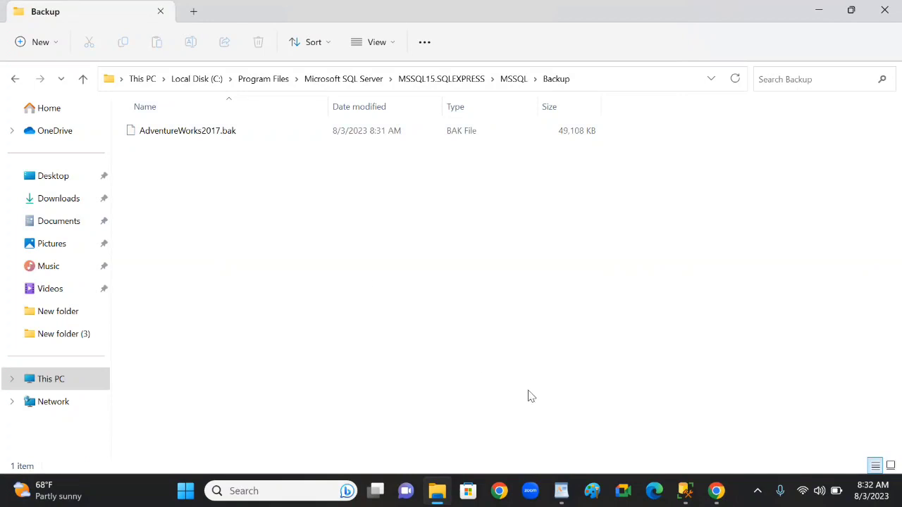
# Switch to SQL Server Management Studio, start restoring a database, set the source to Device and maximize the restore dialog
pyautogui.click(685, 491)
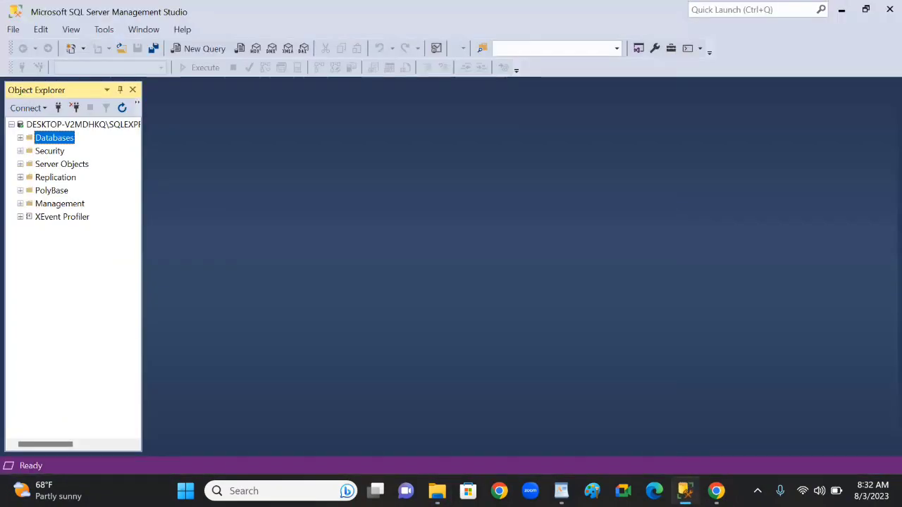
pyautogui.rightClick(64, 139)
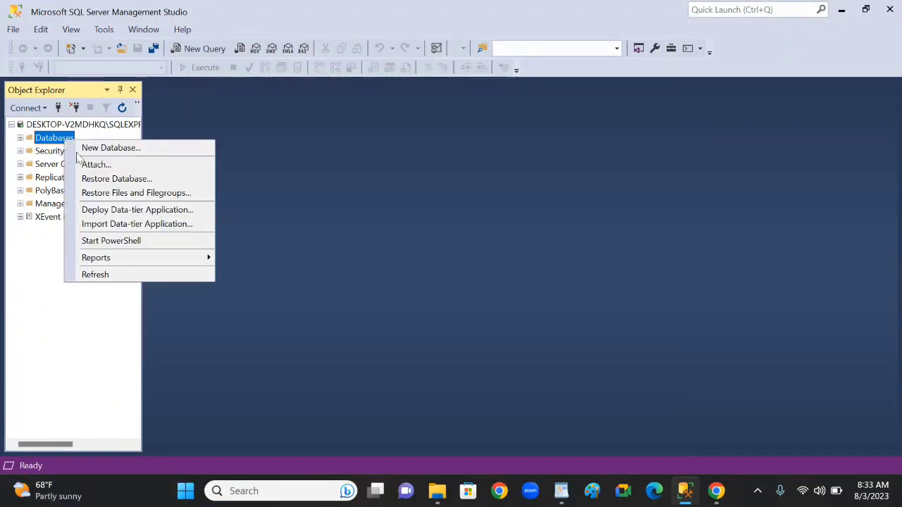
pyautogui.click(114, 179)
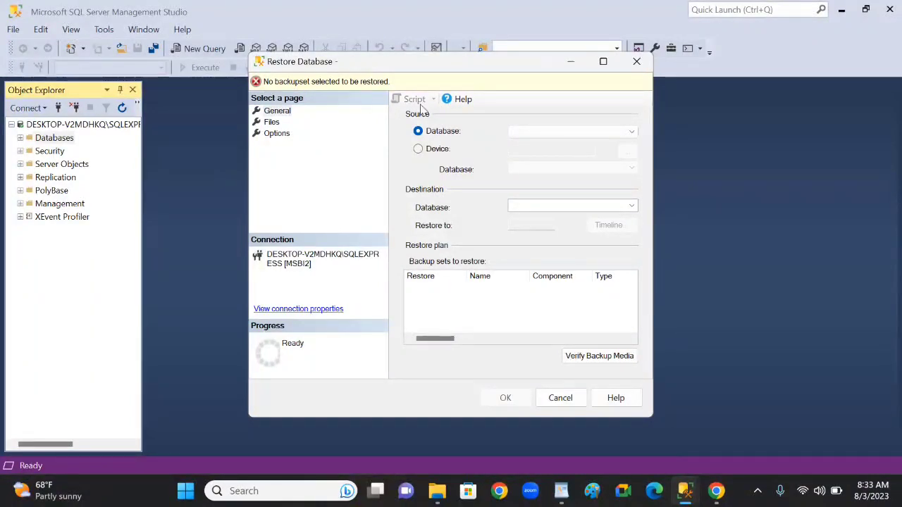
pyautogui.click(419, 150)
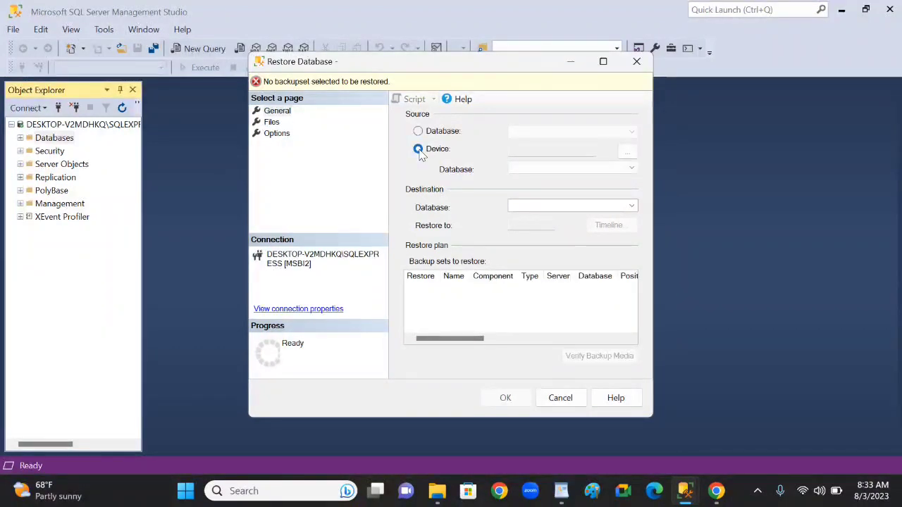
pyautogui.click(603, 62)
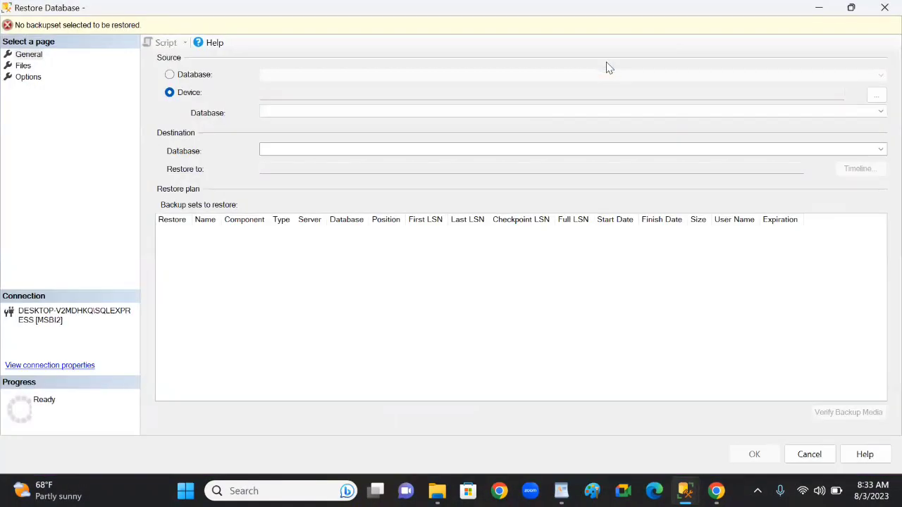
# Add AdventureWorks2017.bak from the MSSQL15.SQLEXPRESS\MSSQL\Backup folder as the backup media file for the restore source
pyautogui.click(877, 96)
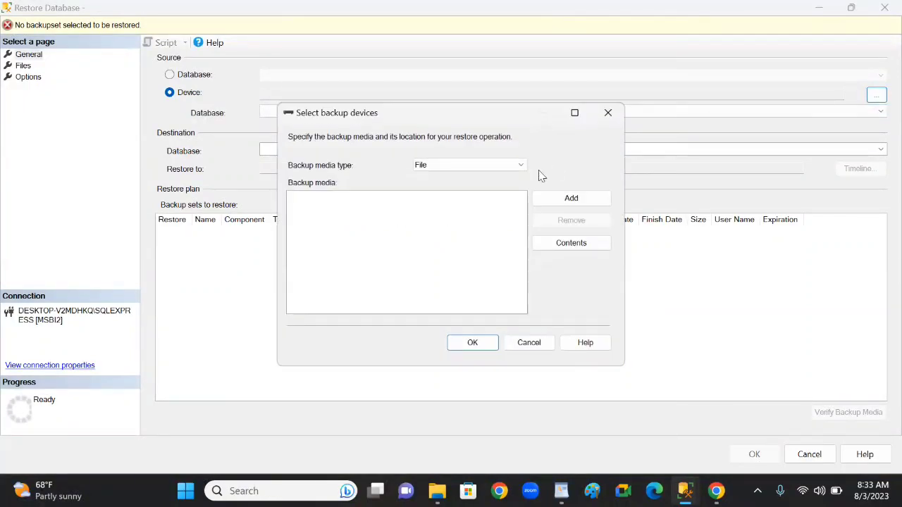
pyautogui.click(583, 201)
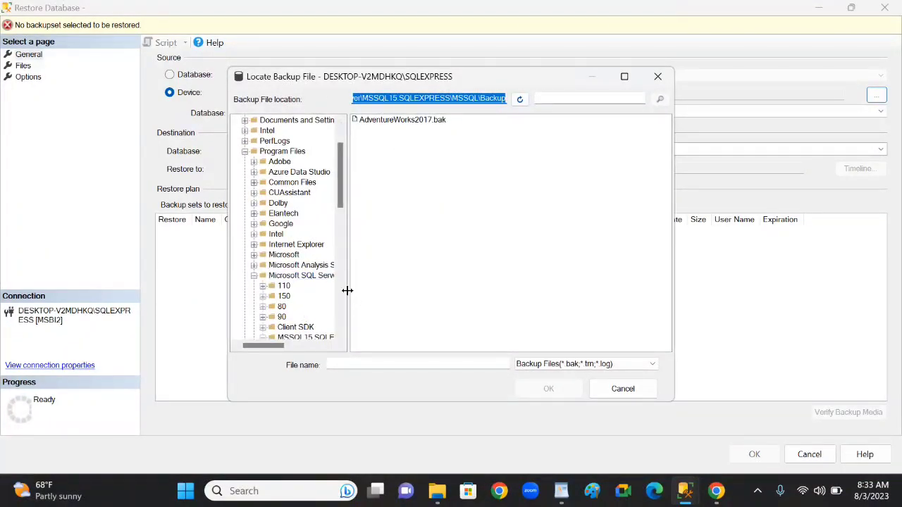
pyautogui.moveTo(347, 290); pyautogui.dragTo(480, 291)
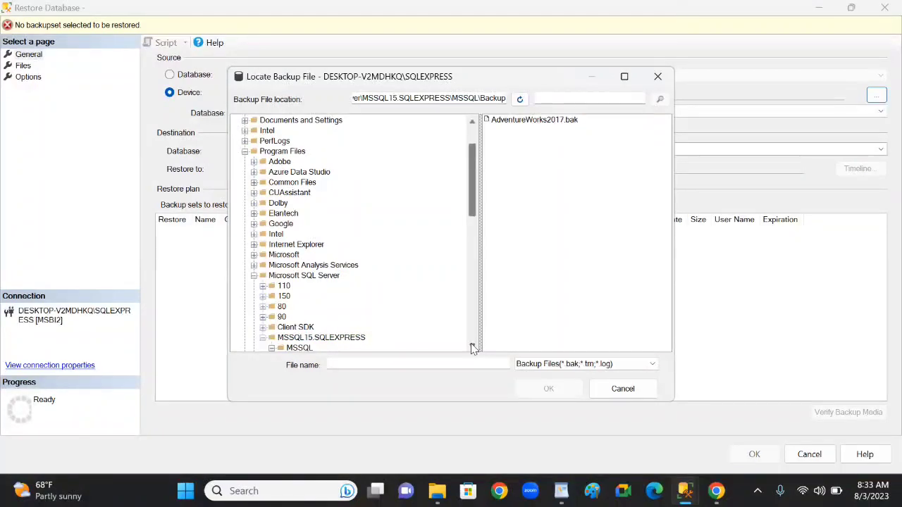
pyautogui.scroll(-2, 360, 334)
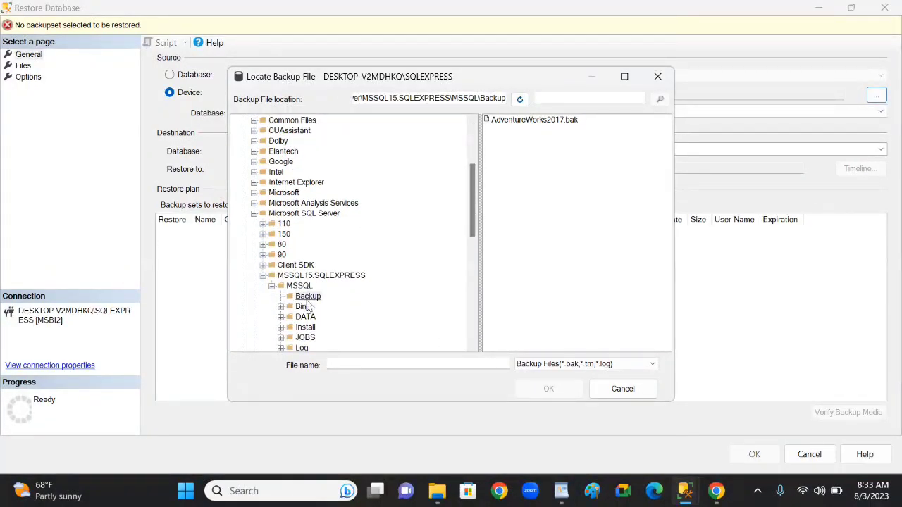
pyautogui.click(516, 126)
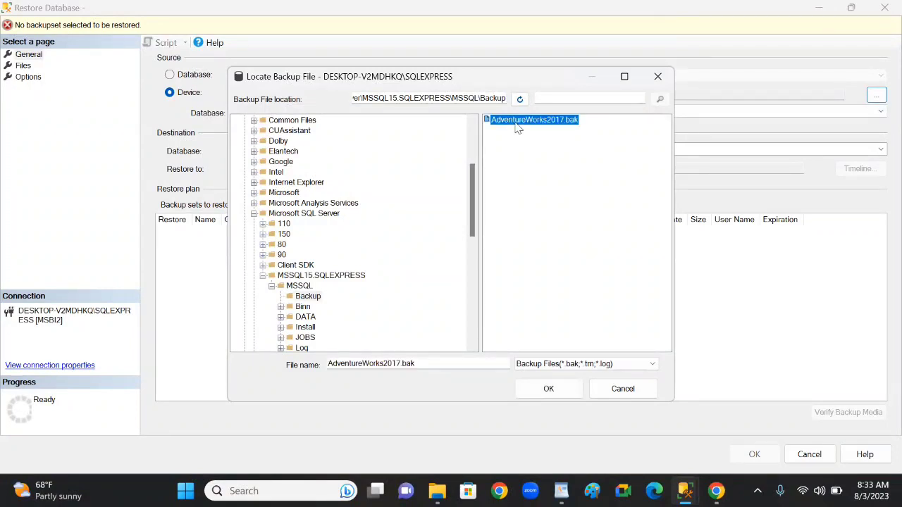
pyautogui.click(549, 388)
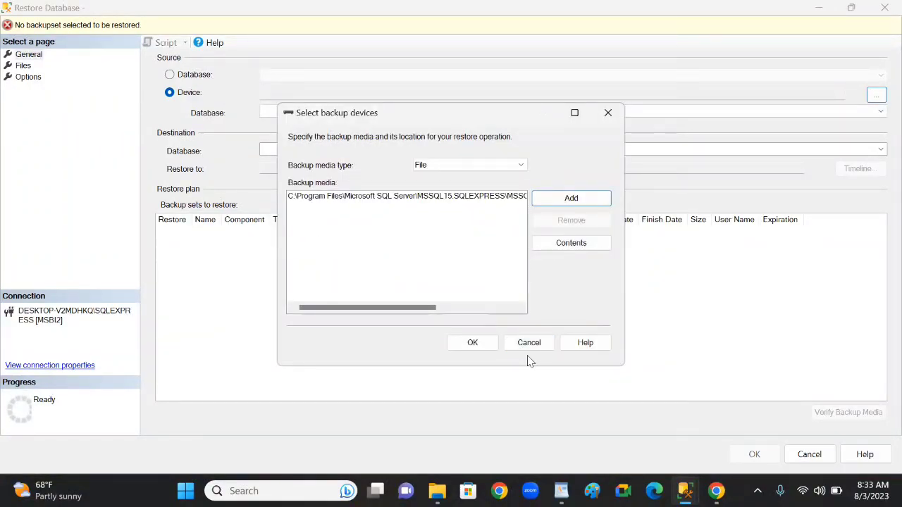
pyautogui.click(472, 343)
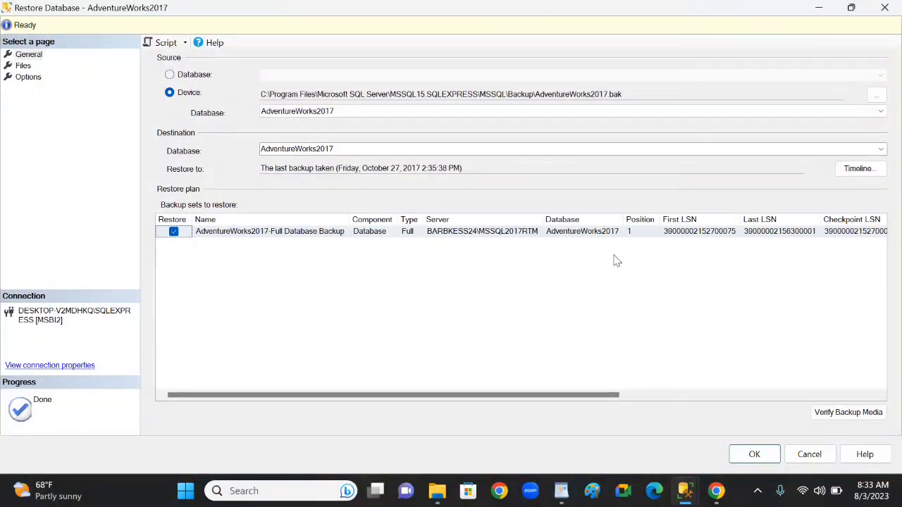
# Review the details of the full backup set, run the restore of the AdventureWorks2017 database and dismiss the completion message
pyautogui.moveTo(544, 396); pyautogui.dragTo(780, 390)
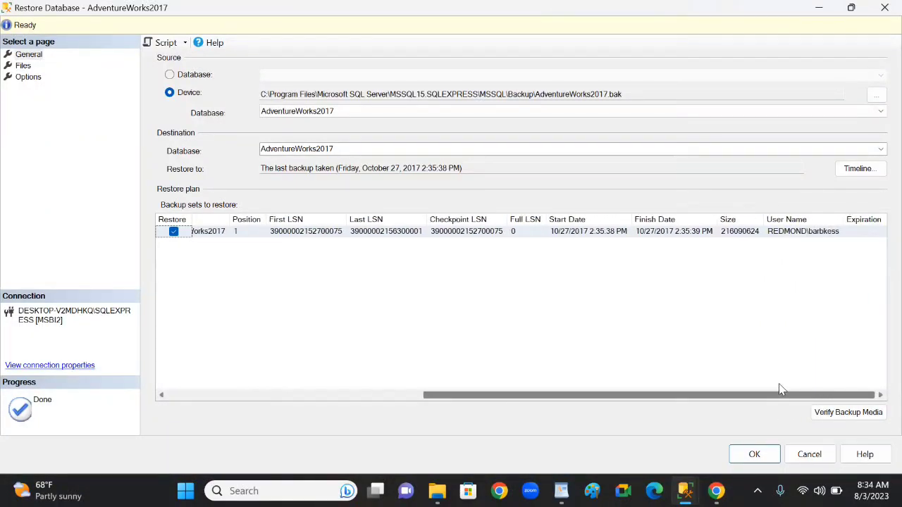
pyautogui.moveTo(575, 395); pyautogui.dragTo(177, 404)
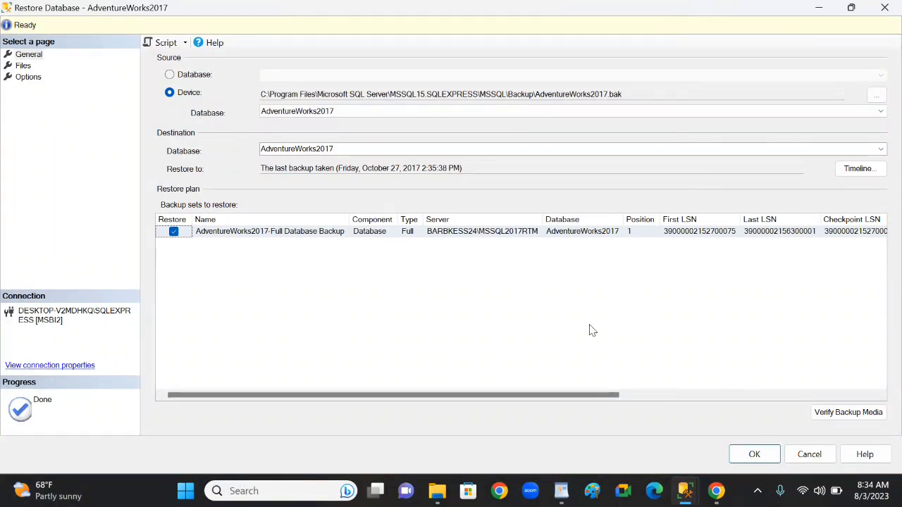
pyautogui.click(755, 455)
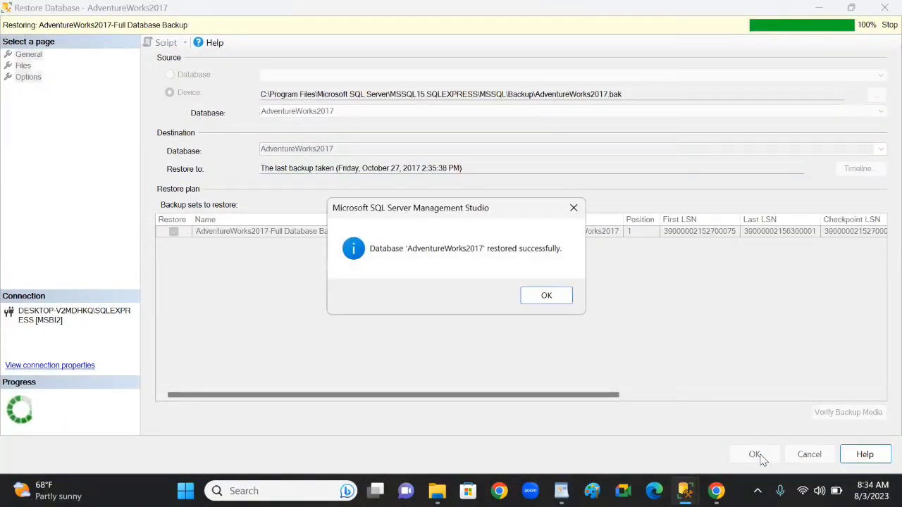
pyautogui.click(560, 302)
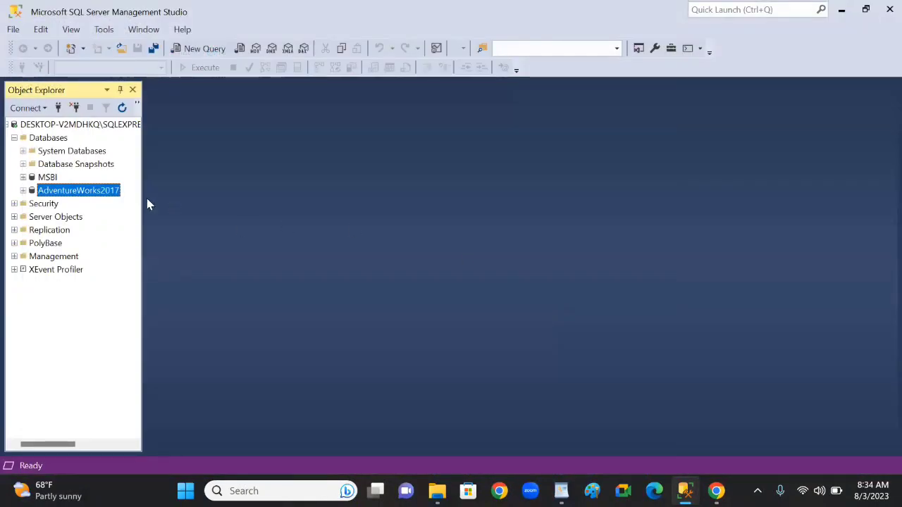
# Examine the server's database list in Object Explorer, including AdventureWorks2017 and the contents of System Databases
pyautogui.click(58, 138)
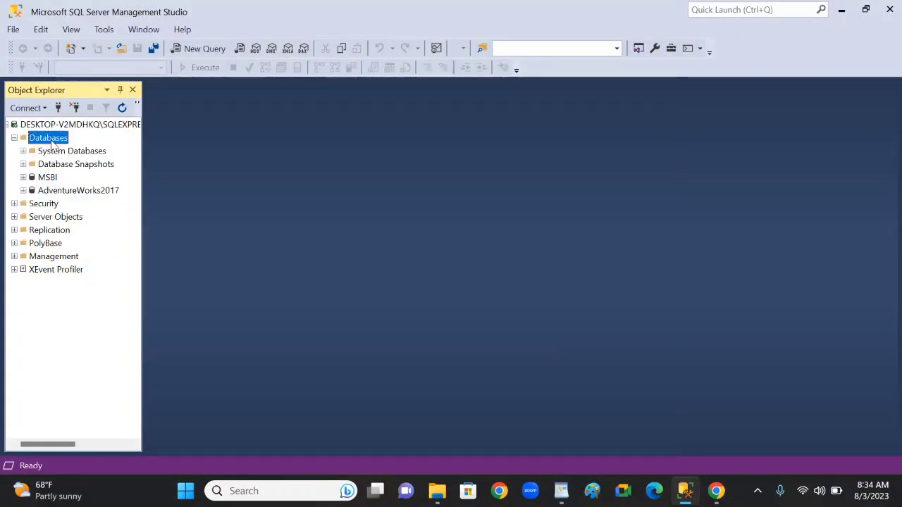
pyautogui.click(63, 192)
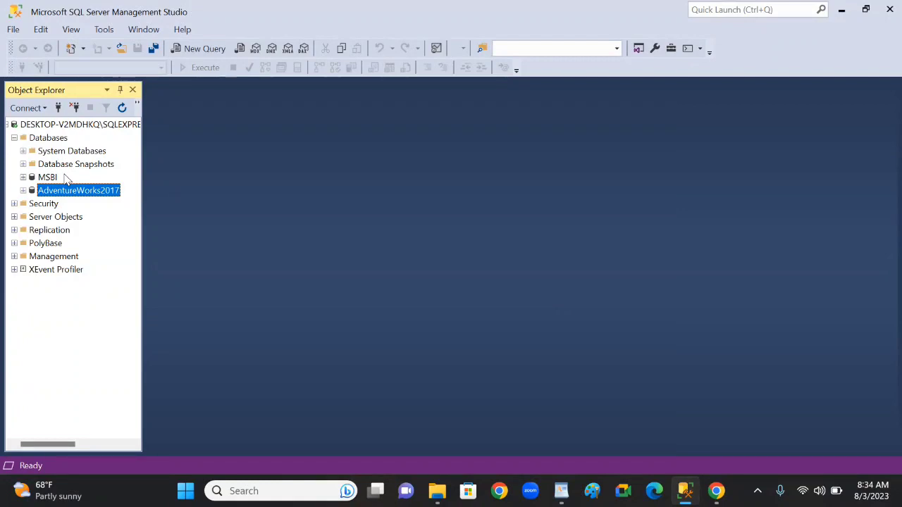
pyautogui.click(23, 151)
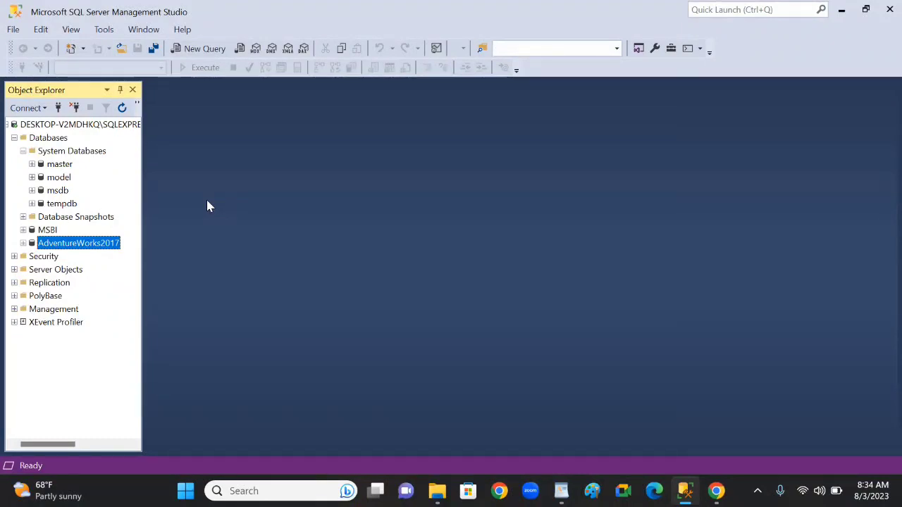
pyautogui.click(24, 153)
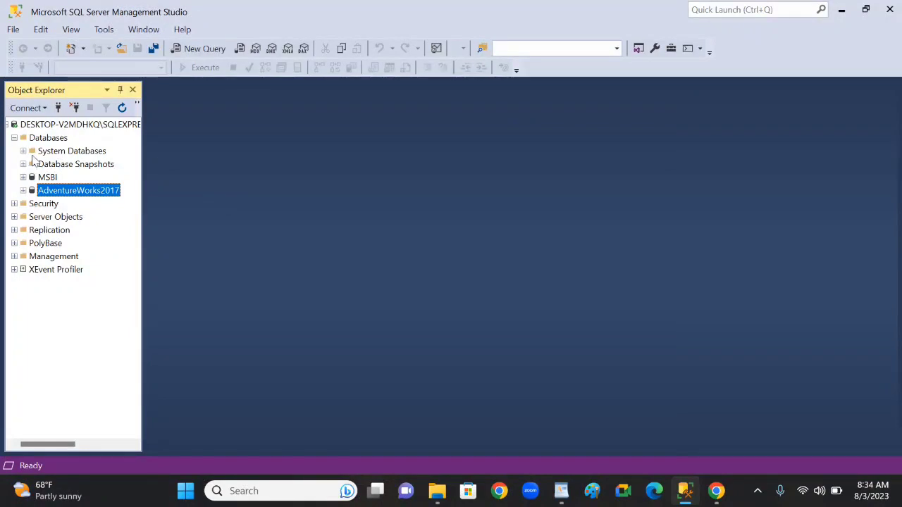
# Open a new query on the master system database and close the Properties window
pyautogui.click(23, 150)
pyautogui.click(56, 165)
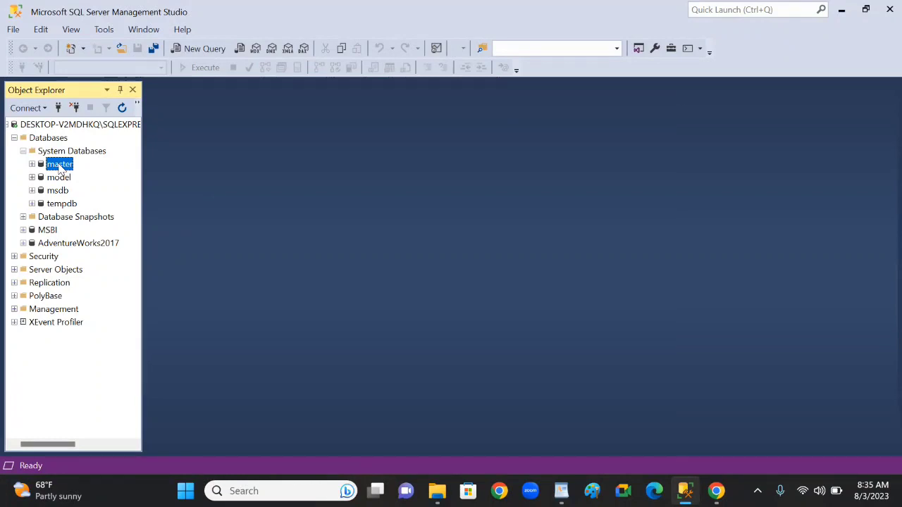
pyautogui.click(202, 55)
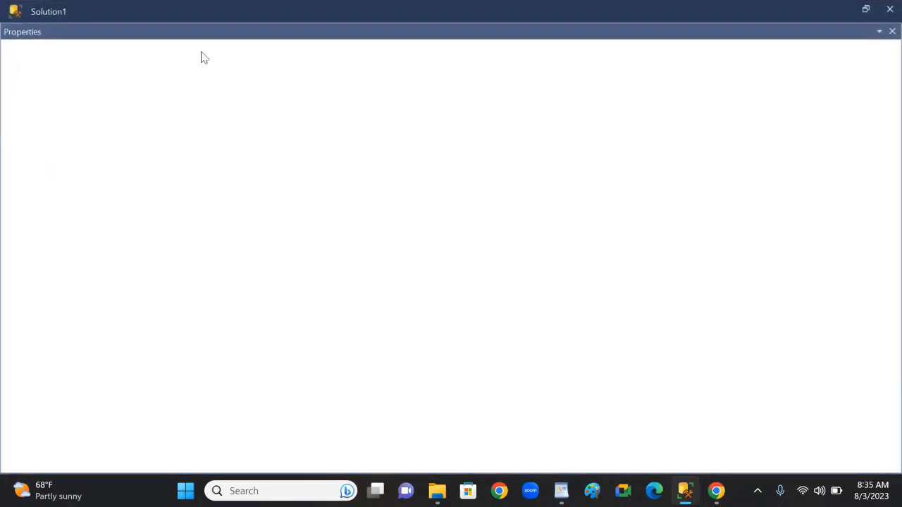
pyautogui.click(892, 8)
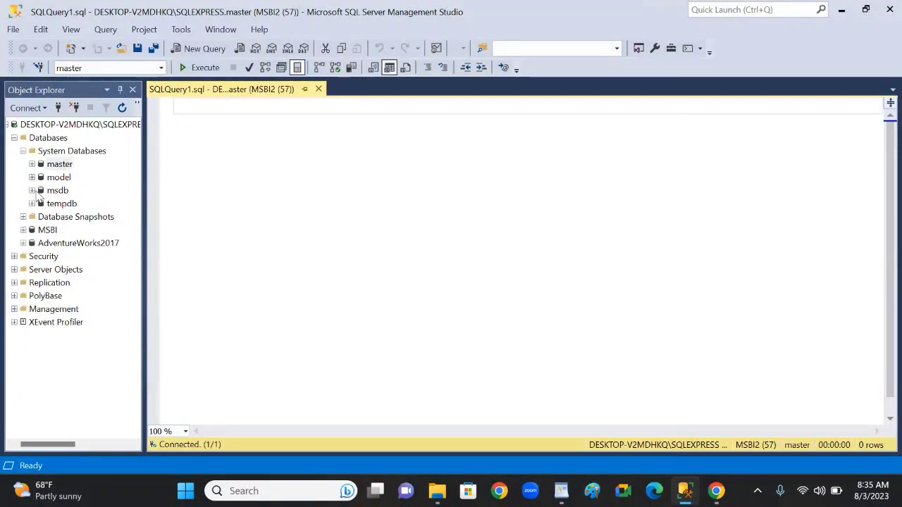
# Widen Object Explorer and examine the tables, views and stored procedures of the AdventureWorks2017 database
pyautogui.click(23, 151)
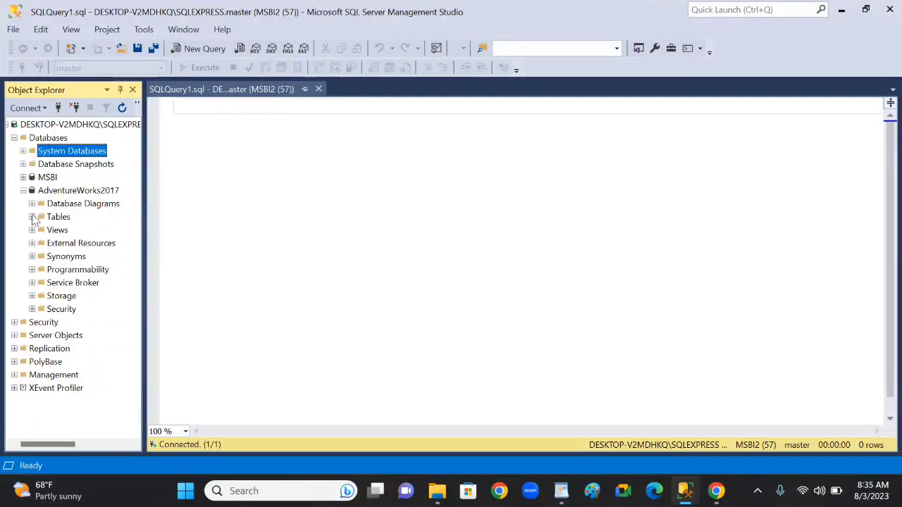
pyautogui.click(32, 217)
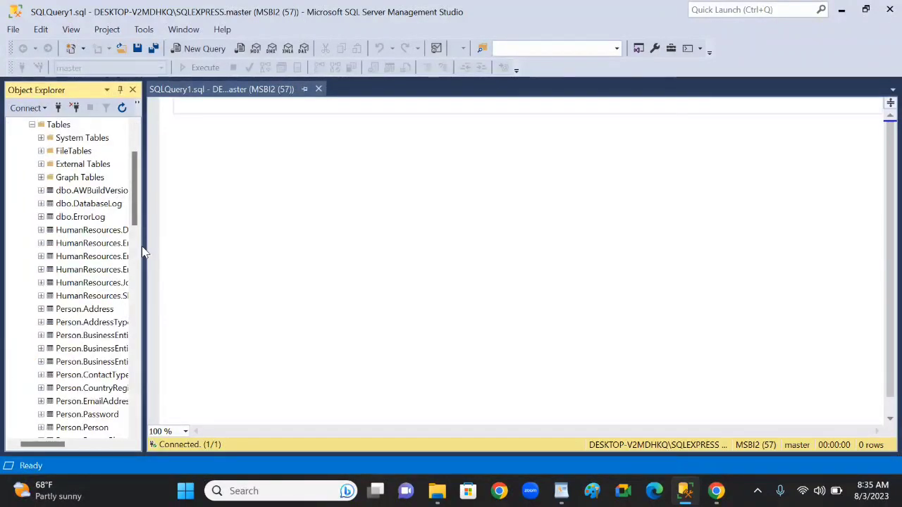
pyautogui.moveTo(143, 246); pyautogui.dragTo(294, 276)
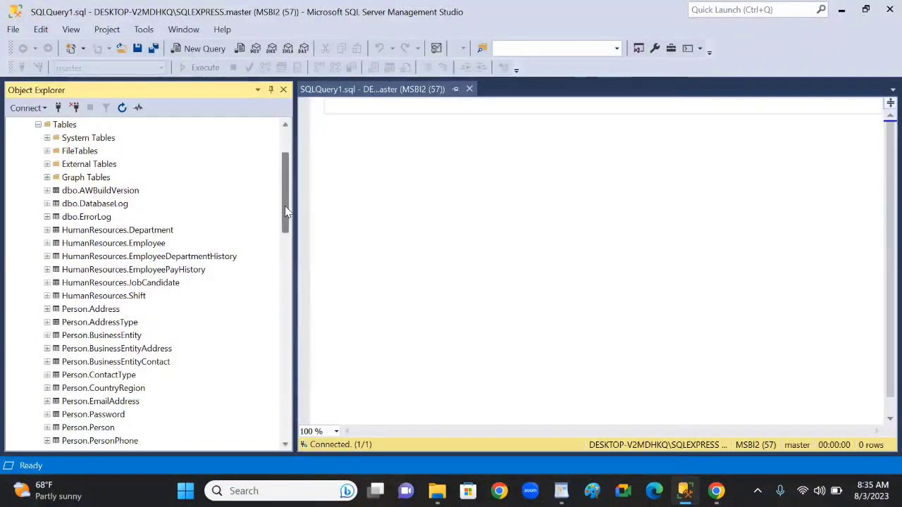
pyautogui.moveTo(286, 215); pyautogui.dragTo(285, 401)
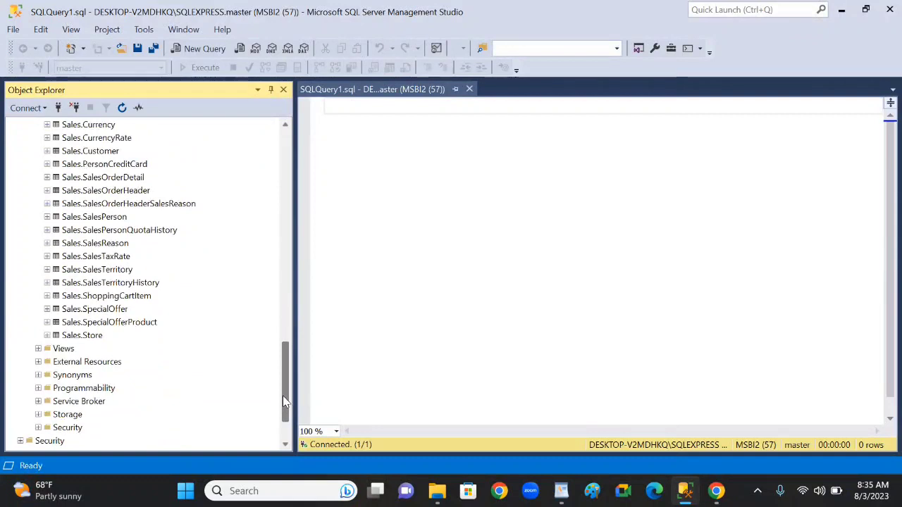
pyautogui.click(38, 348)
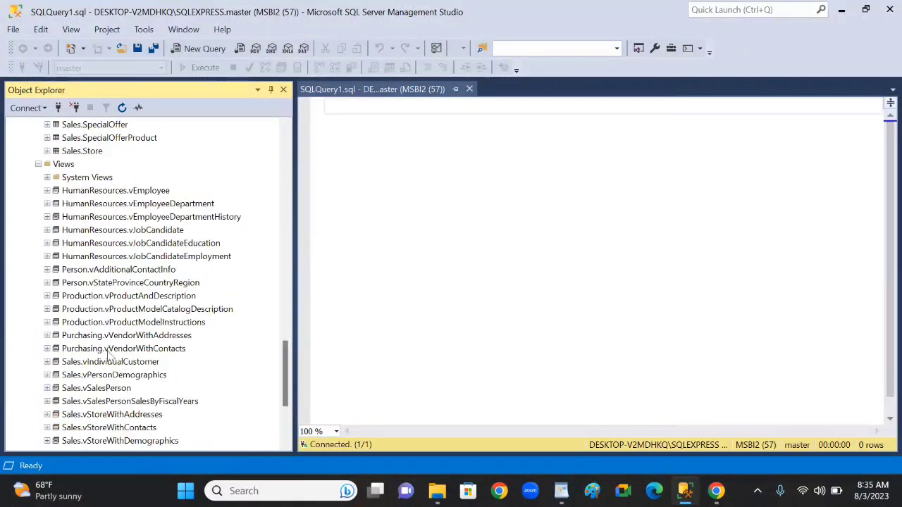
pyautogui.scroll(-4, 267, 375)
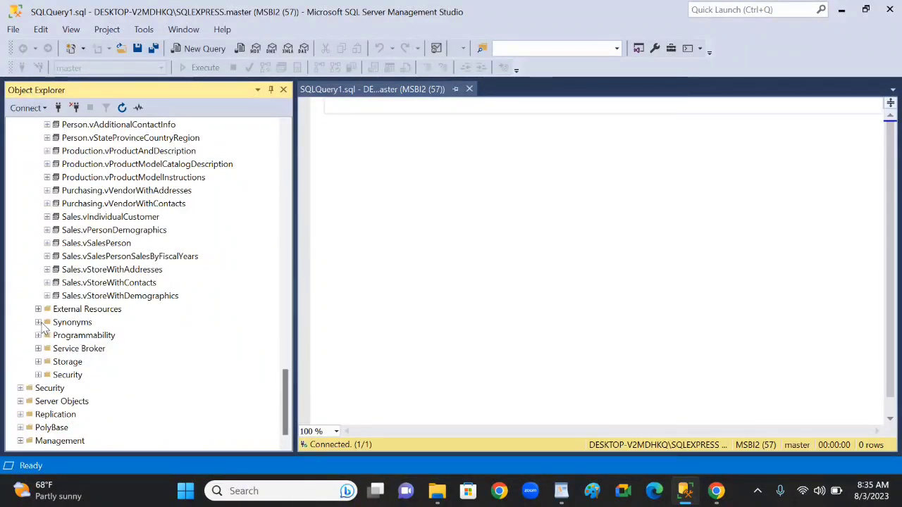
pyautogui.click(38, 335)
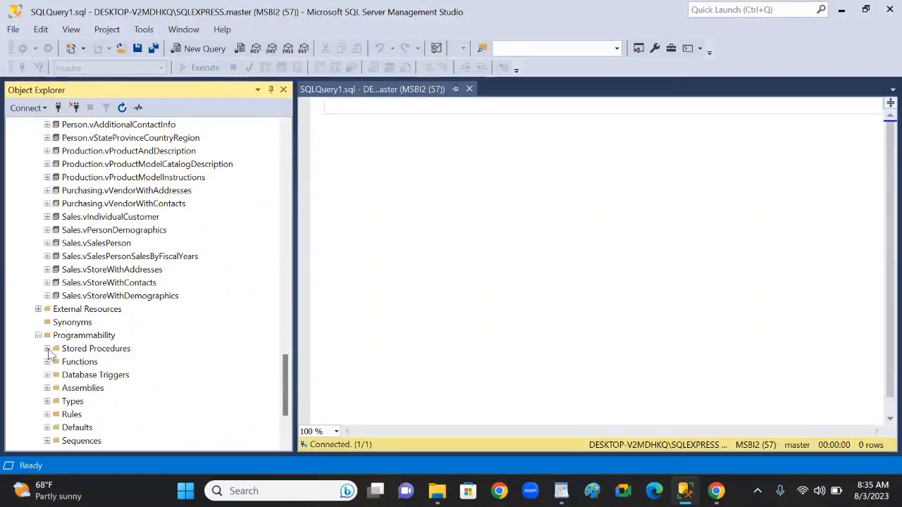
pyautogui.click(46, 348)
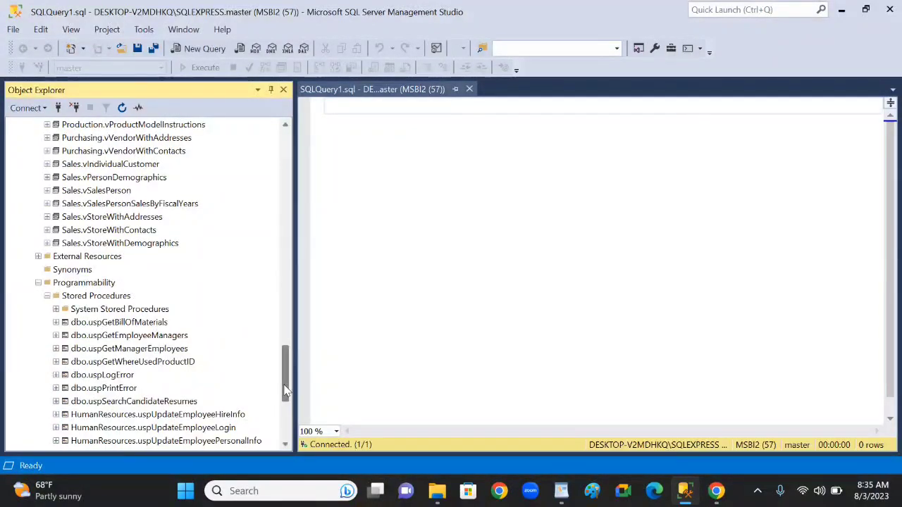
# Select the top 1000 rows of the HumanResources.Employee table in AdventureWorks2017 and narrow Object Explorer to enlarge the results area
pyautogui.moveTo(288, 389); pyautogui.dragTo(294, 144)
pyautogui.click(128, 337)
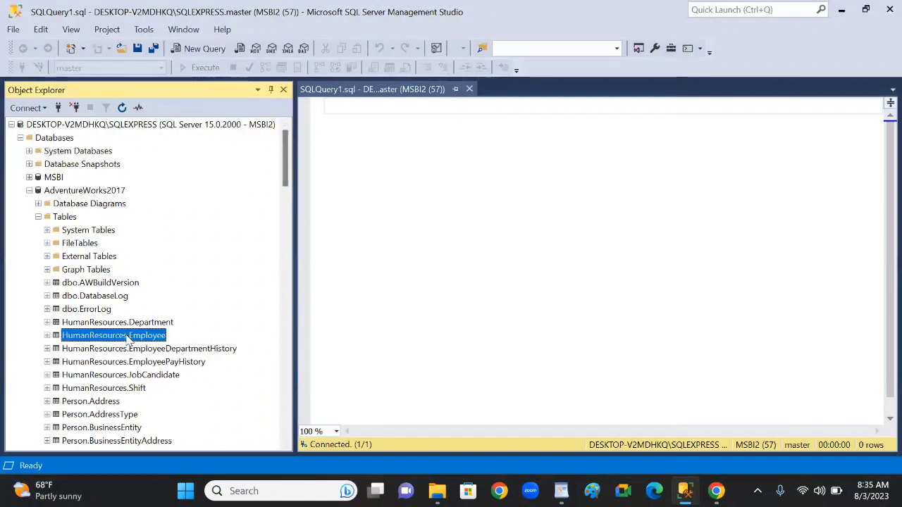
pyautogui.rightClick(128, 340)
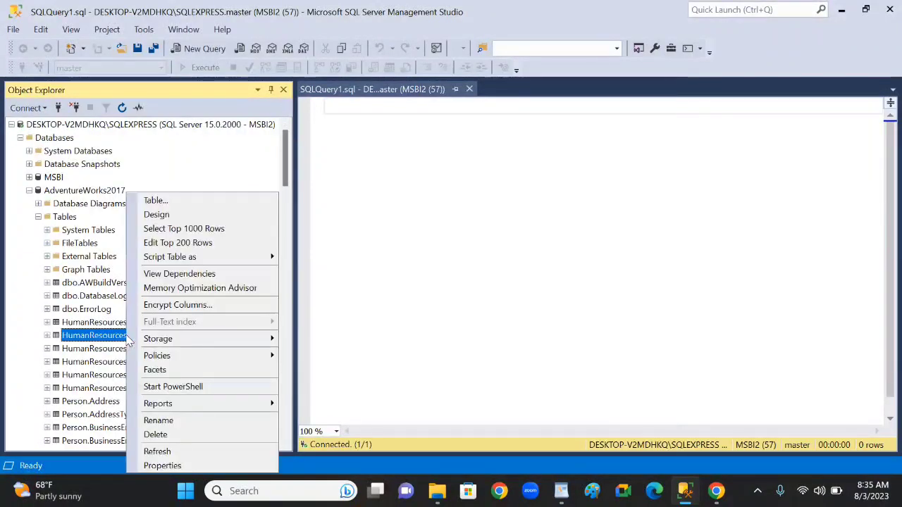
pyautogui.click(181, 229)
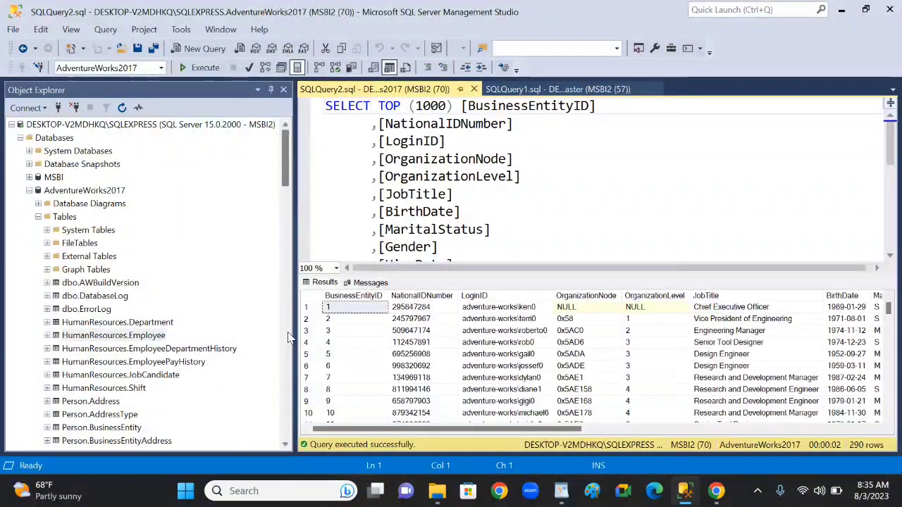
pyautogui.moveTo(294, 340); pyautogui.dragTo(170, 339)
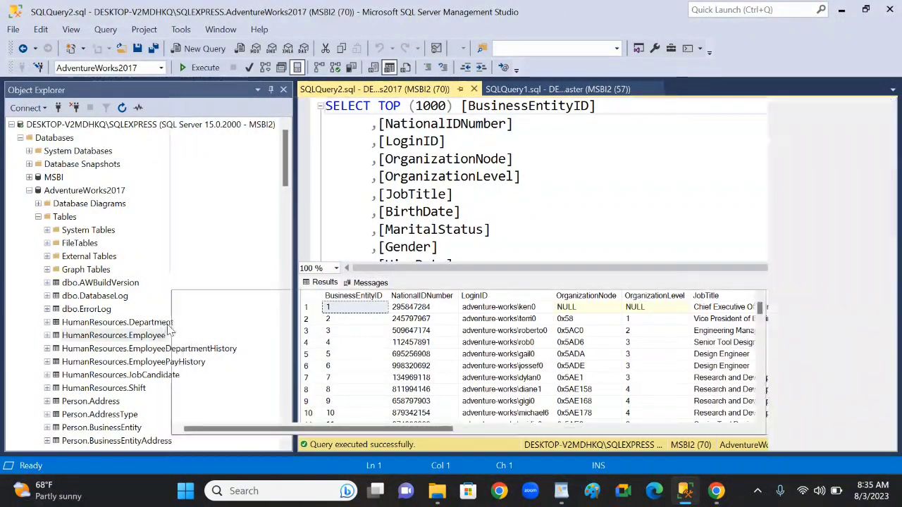